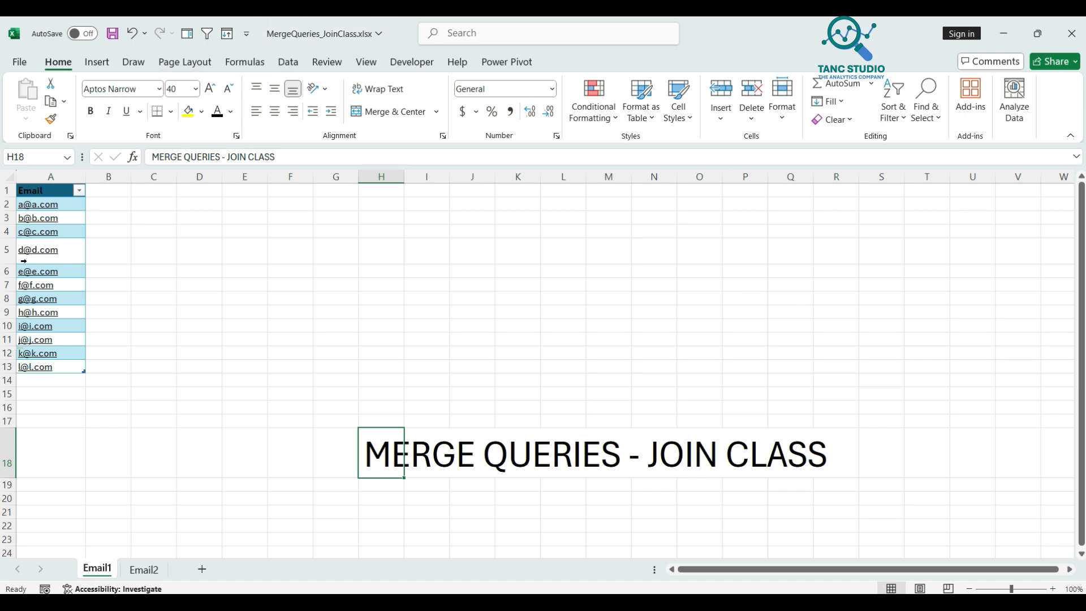
Check the Email2 sheet's list, return to the Email1 sheet and enter "Table 1" in cell I5
{"action": "left_click", "coordinate": [157, 575]}
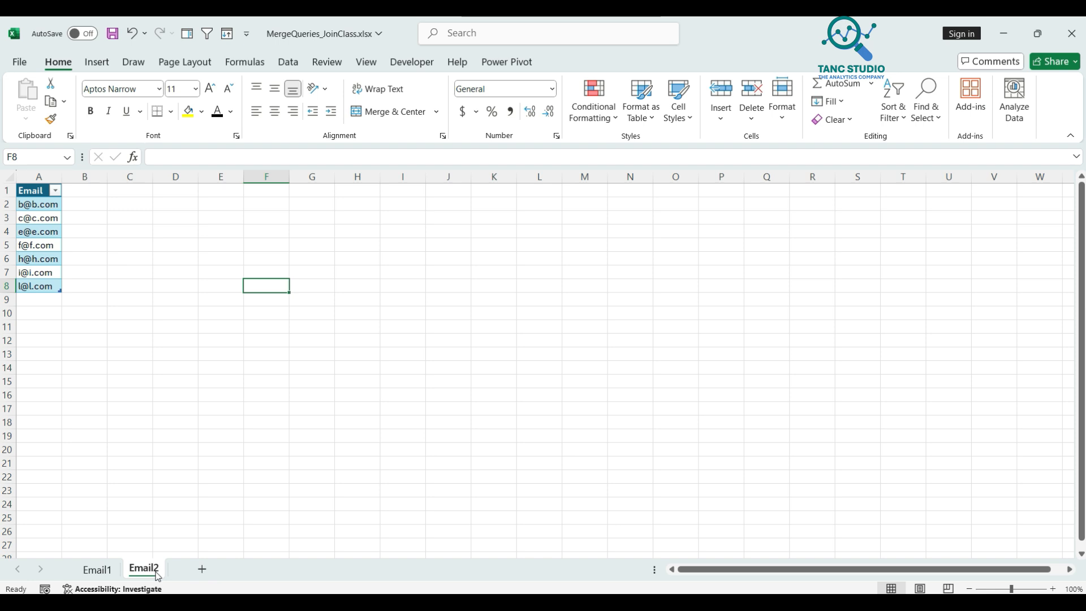
{"action": "left_click", "coordinate": [103, 571]}
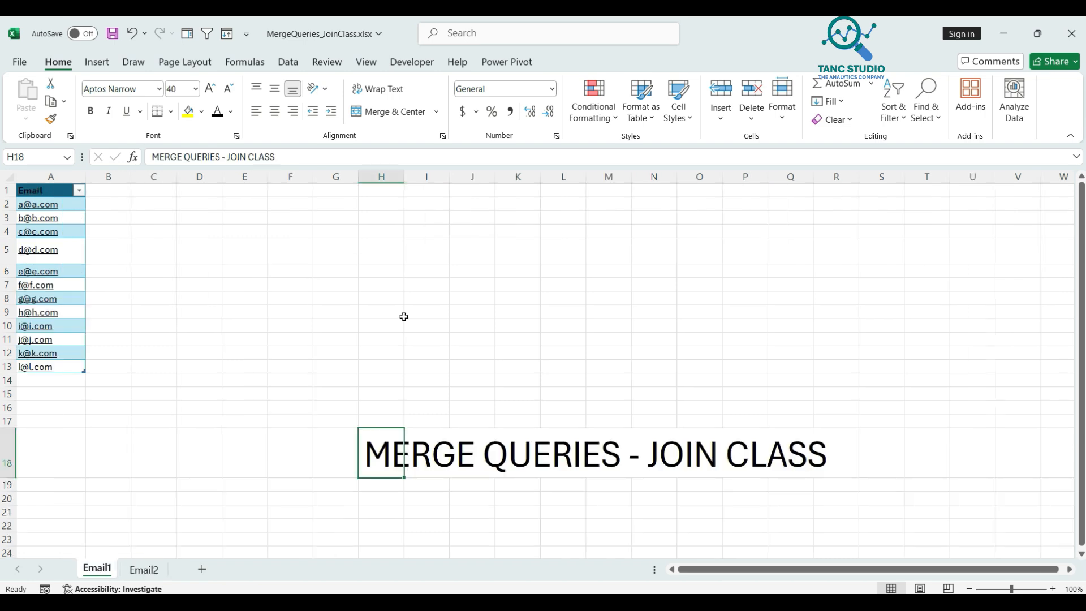
{"action": "left_click", "coordinate": [419, 250]}
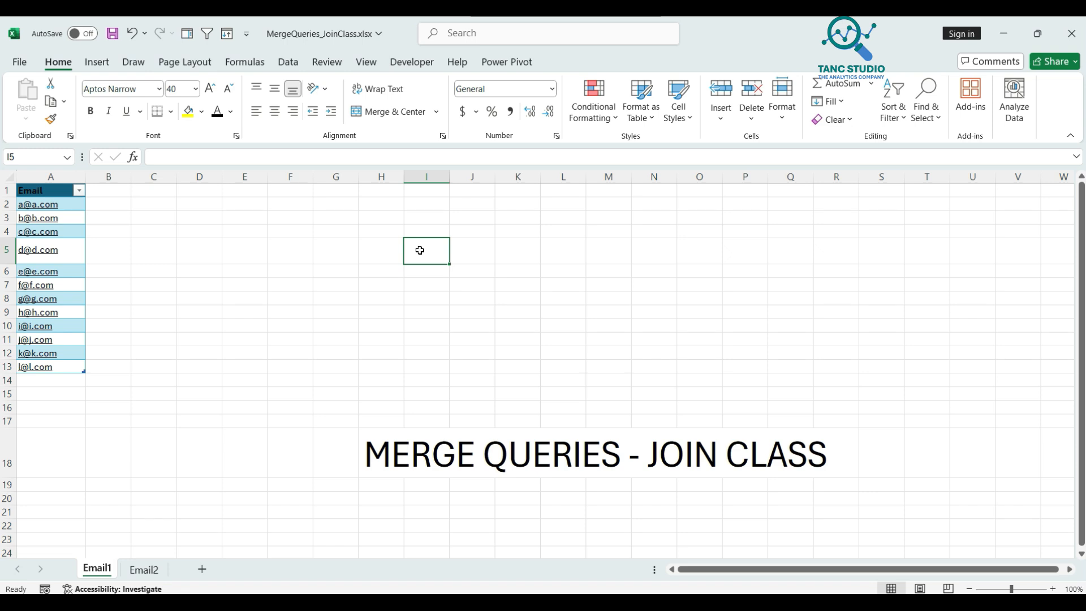
{"action": "type", "text": "Table 1"}
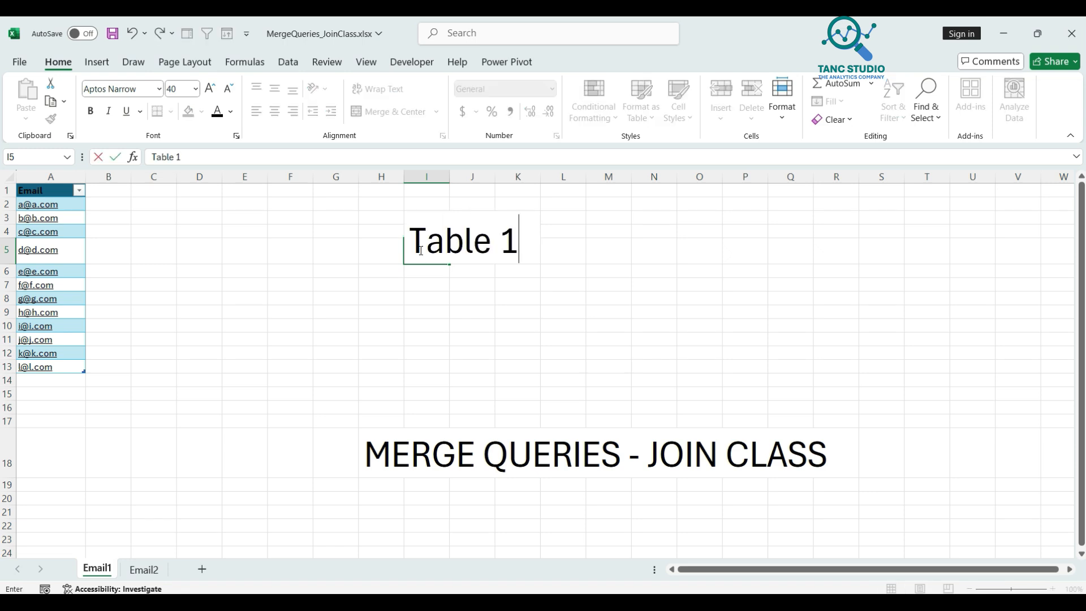
{"action": "key", "text": "Tab"}
{"action": "key", "text": "Down"}
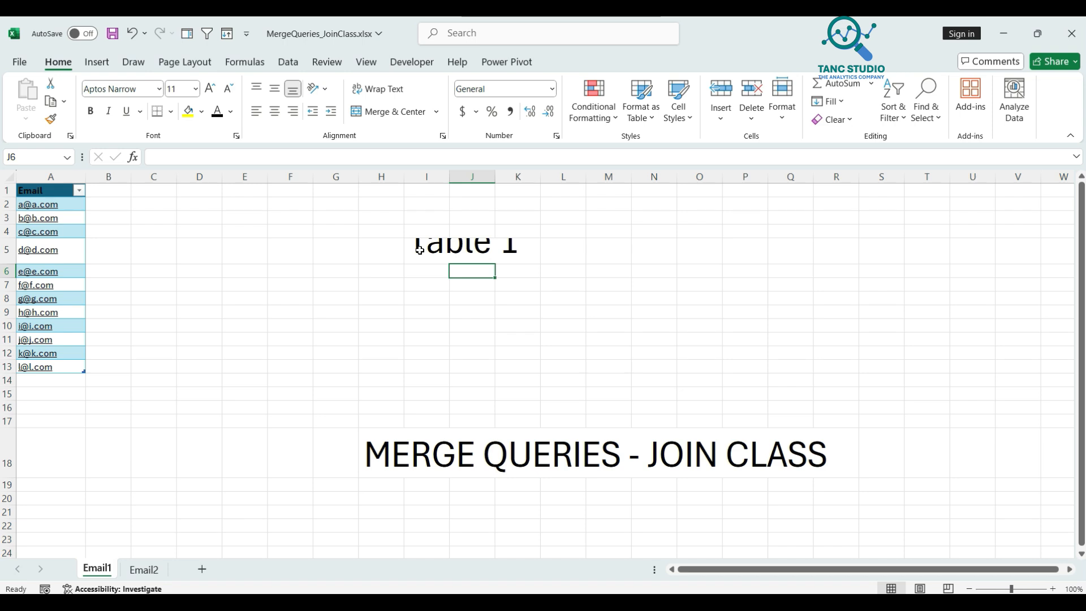
Make row 5 taller so its label fits, and enter "Table 2" in cell I6
{"action": "left_click_drag", "start_coordinate": [5, 263], "coordinate": [5, 296]}
{"action": "left_click", "coordinate": [412, 306]}
{"action": "type", "text": "Table 2"}
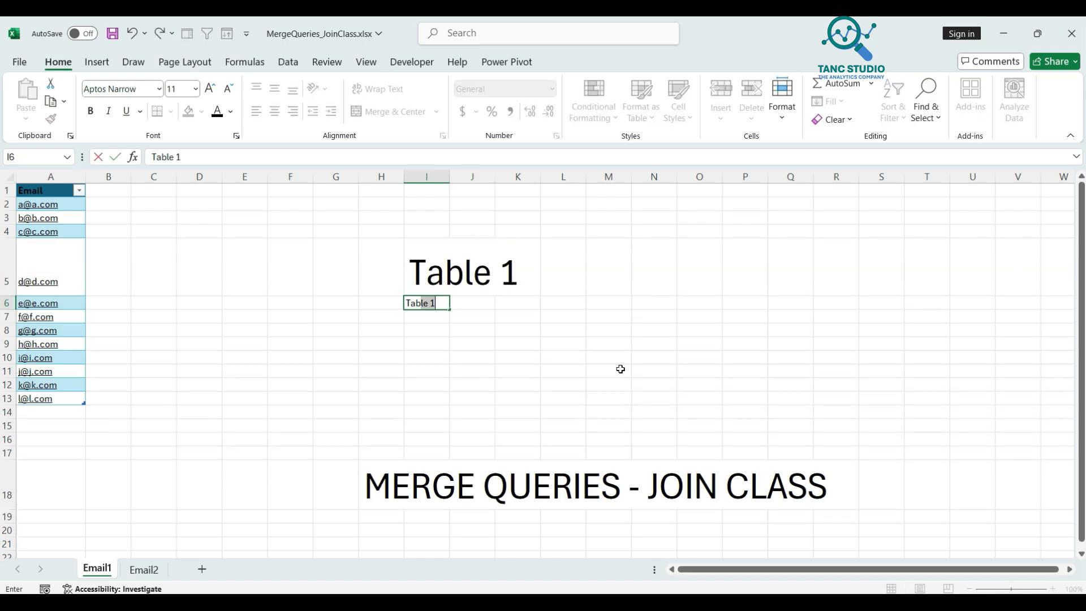
{"action": "key", "text": "Return"}
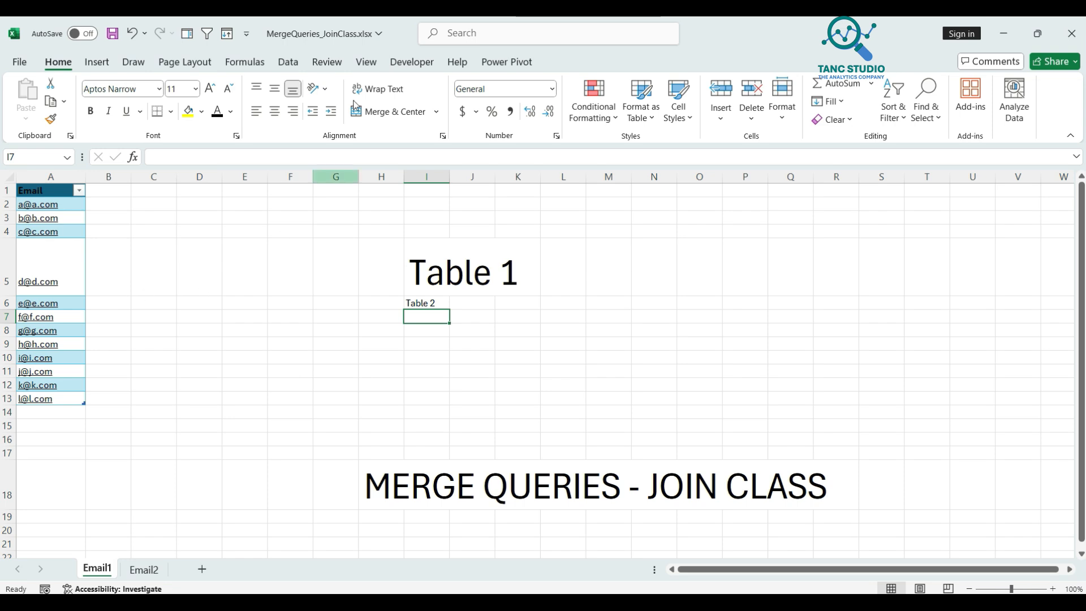
{"action": "left_click", "coordinate": [287, 62]}
{"action": "left_click", "coordinate": [87, 119]}
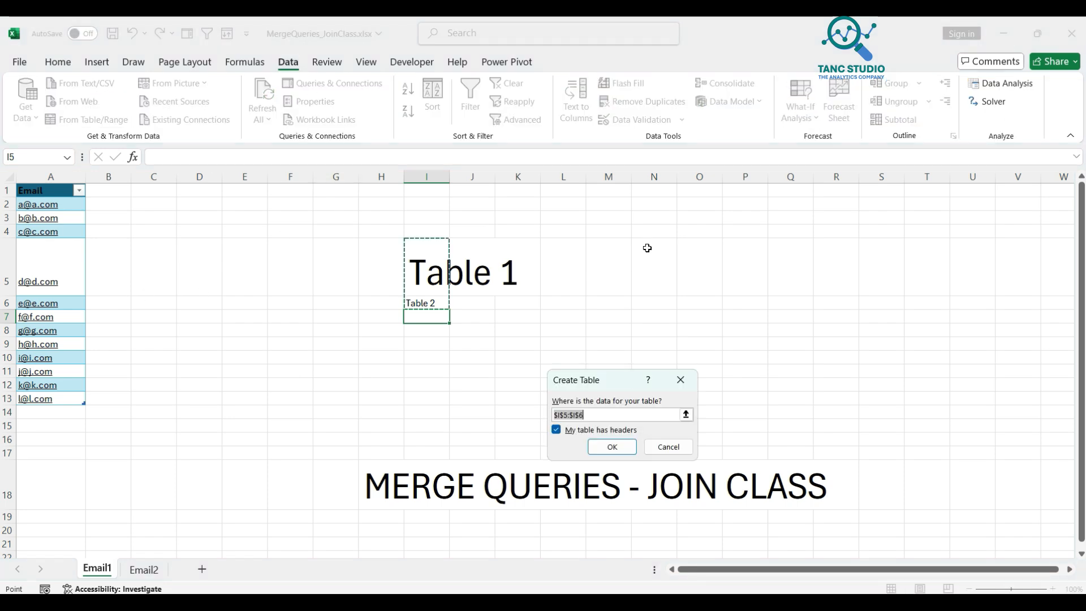
{"action": "left_click", "coordinate": [660, 446]}
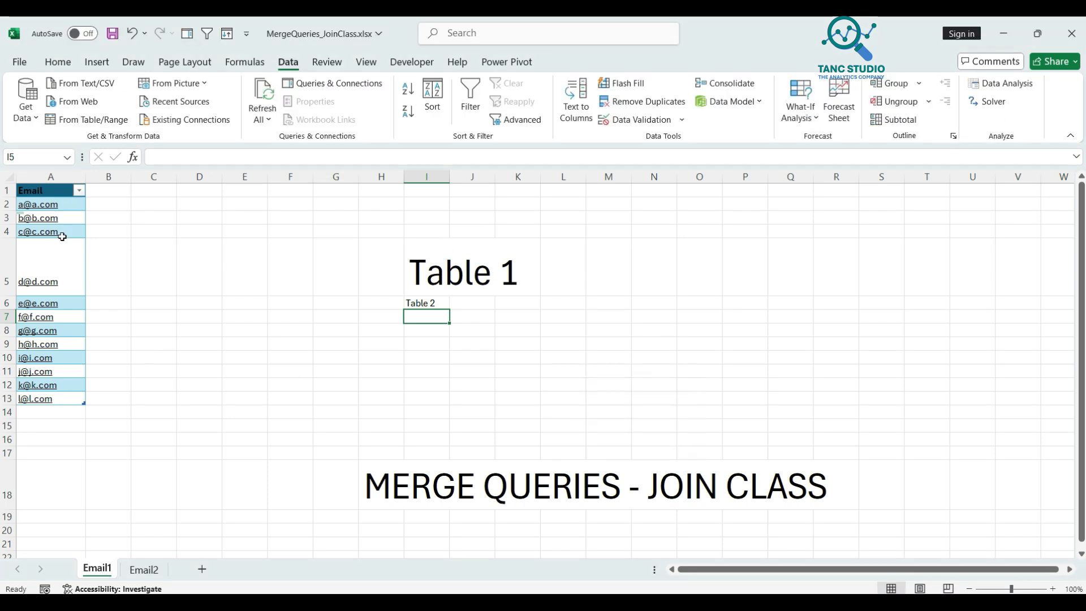
Bring the Email1 sheet's email table into Power Query and rename its query Email1
{"action": "left_click", "coordinate": [110, 270]}
{"action": "key", "text": "Left"}
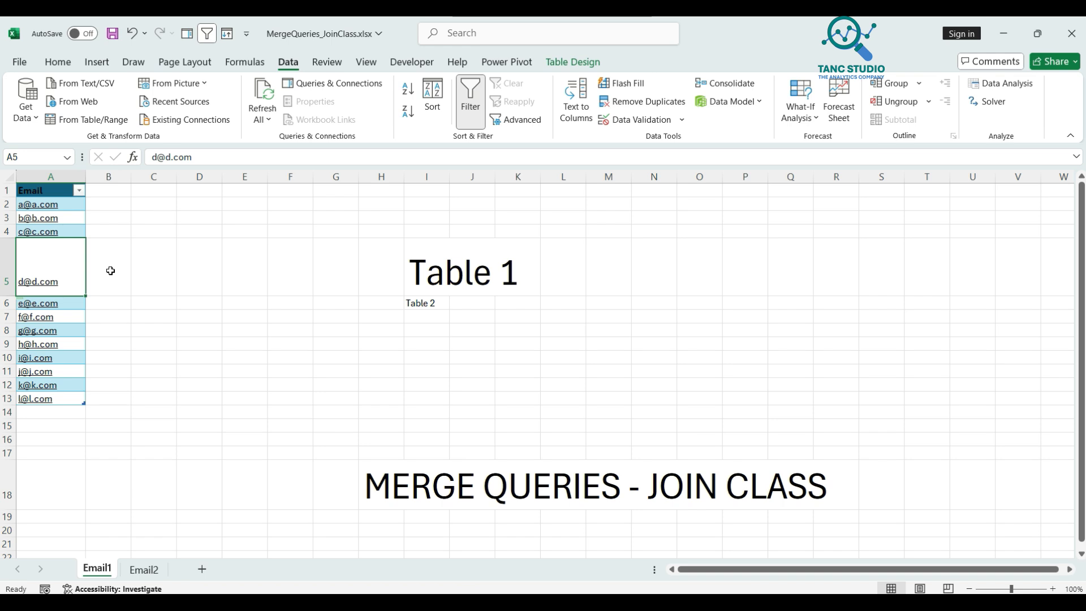
{"action": "left_click", "coordinate": [63, 119]}
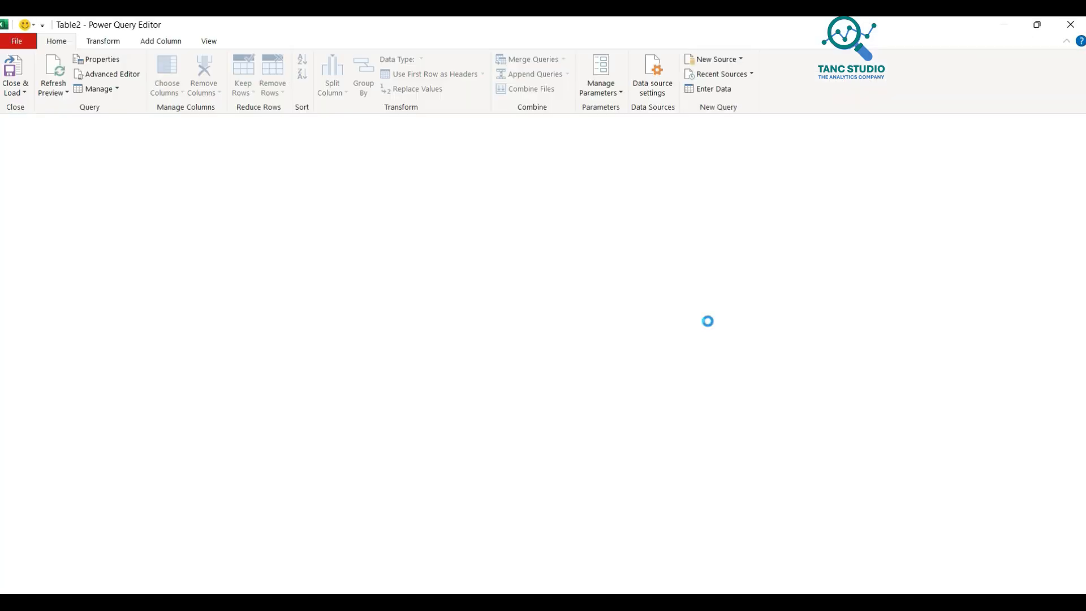
{"action": "double_click", "coordinate": [55, 142]}
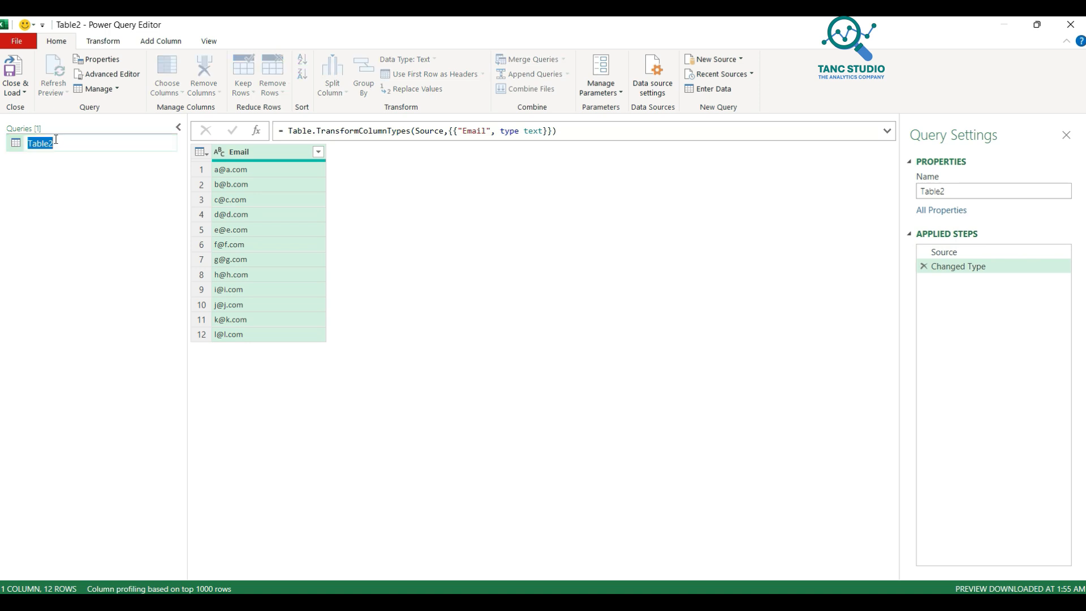
{"action": "type", "text": "Email1"}
{"action": "key", "text": "Return"}
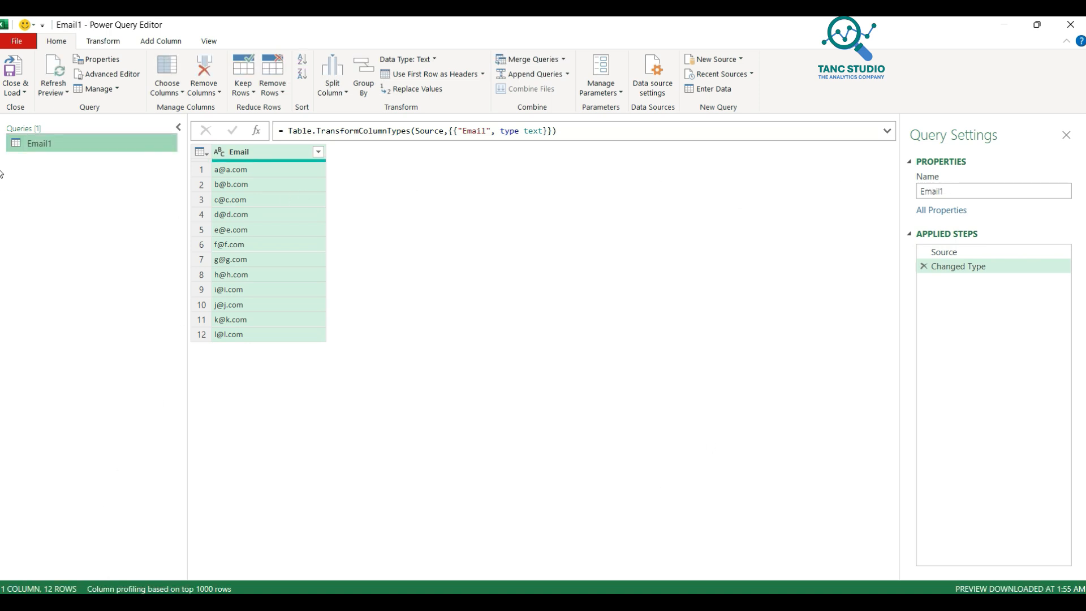
Close and load the Email1 query to the workbook as a connection only
{"action": "left_click", "coordinate": [11, 94]}
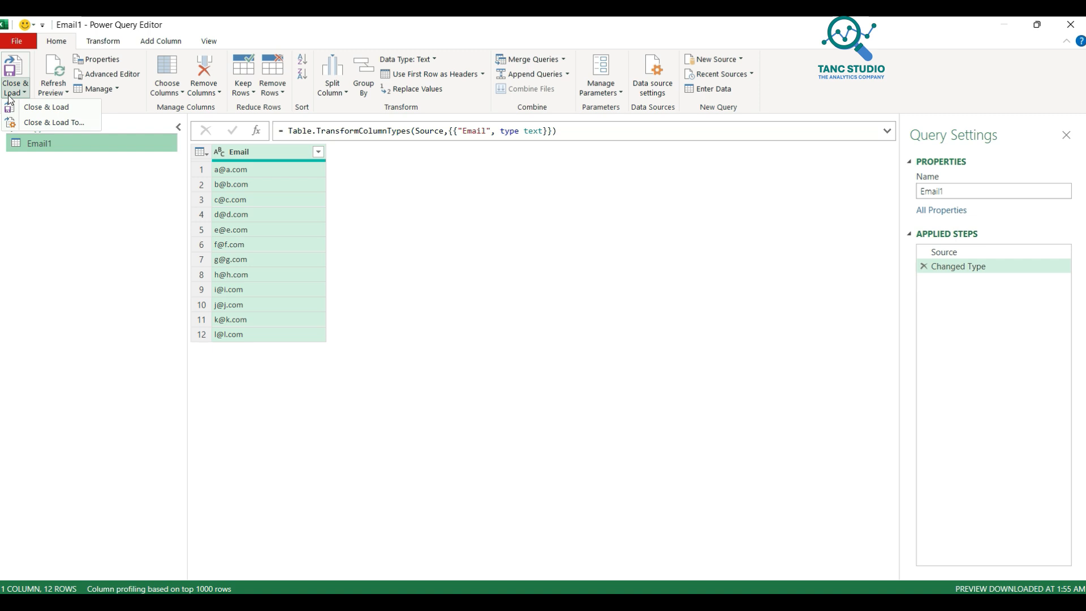
{"action": "left_click", "coordinate": [49, 128]}
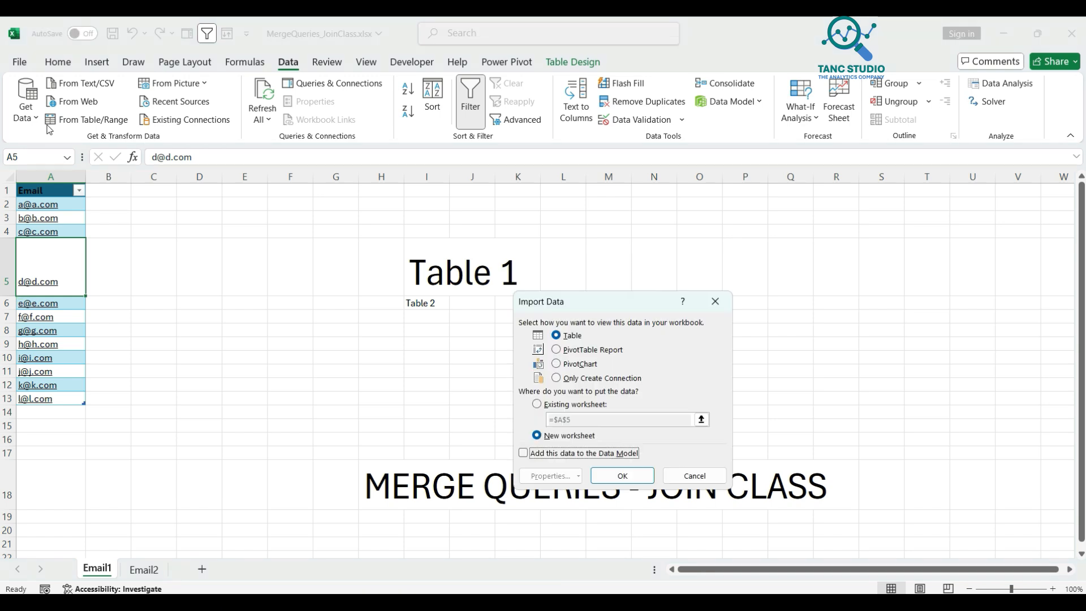
{"action": "left_click", "coordinate": [575, 379]}
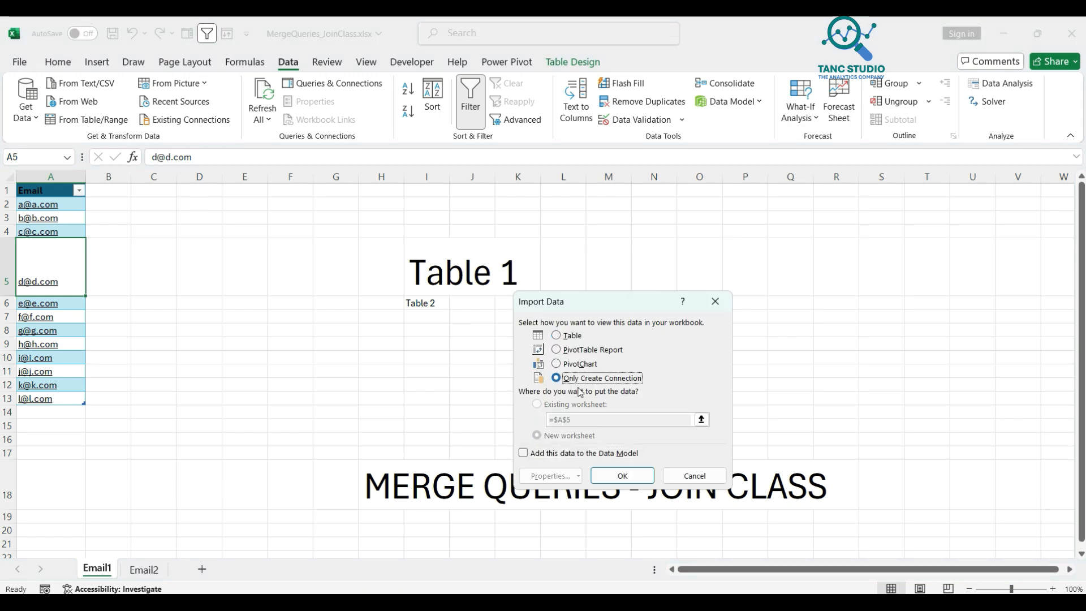
{"action": "left_click", "coordinate": [623, 474]}
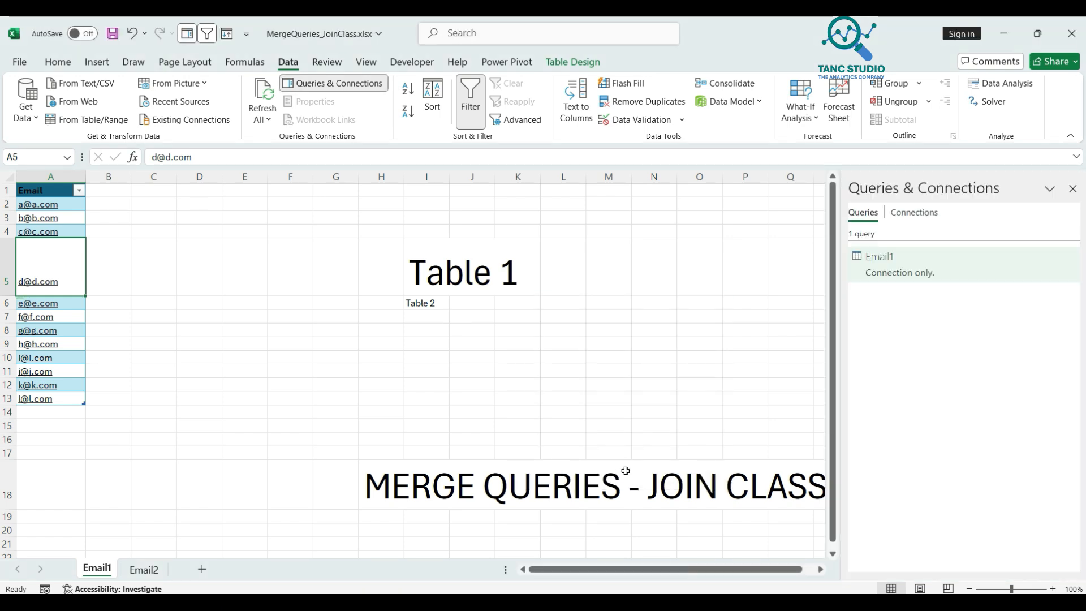
Bring the Email2 sheet's email table into Power Query and rename its query Email2
{"action": "left_click", "coordinate": [136, 571]}
{"action": "left_click", "coordinate": [103, 244]}
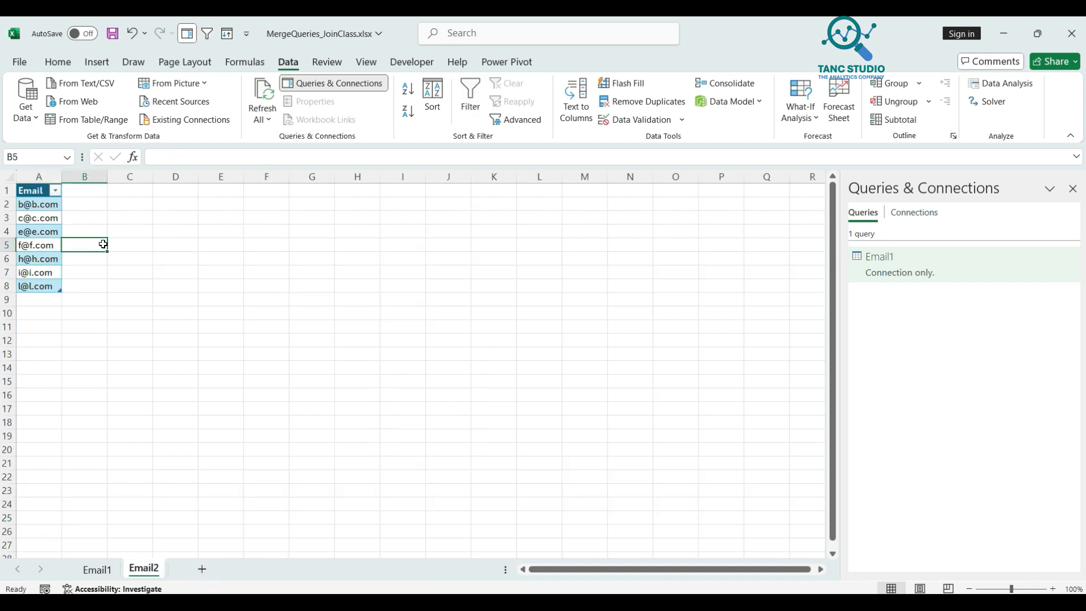
{"action": "key", "text": "Left"}
{"action": "left_click", "coordinate": [87, 119]}
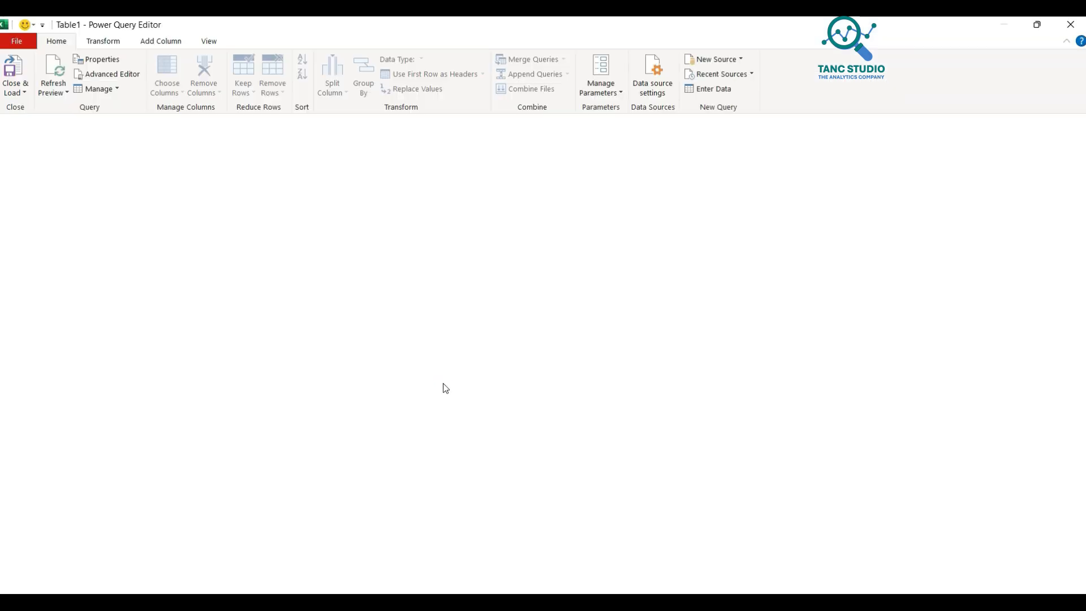
{"action": "double_click", "coordinate": [63, 159]}
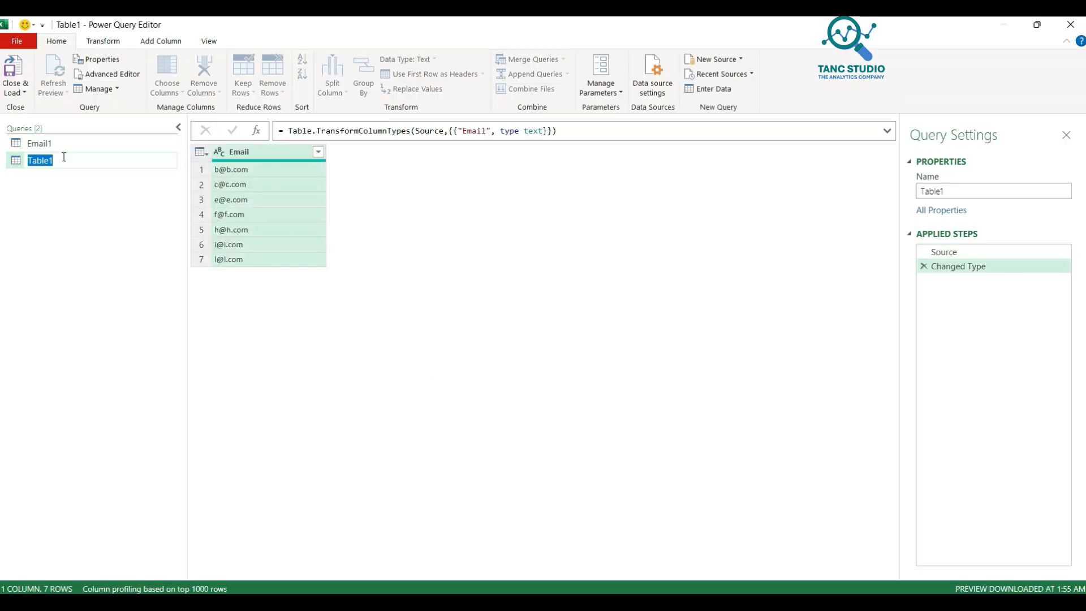
{"action": "type", "text": "Email2"}
{"action": "key", "text": "Return"}
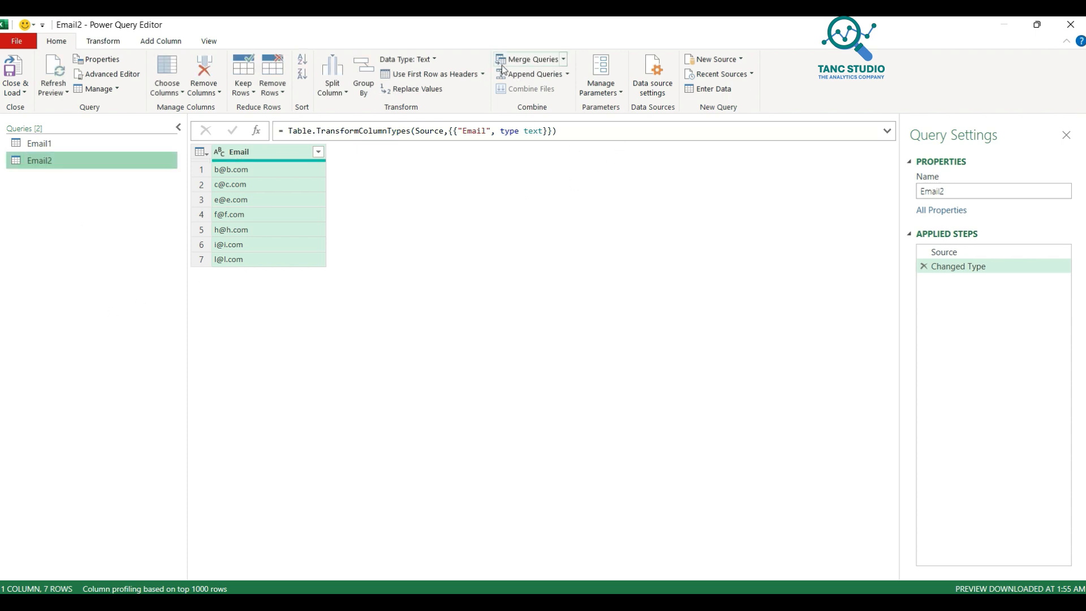
Merge Email1 with Email2 as a new query, matching on their Email columns with a Left Outer join
{"action": "left_click", "coordinate": [564, 60]}
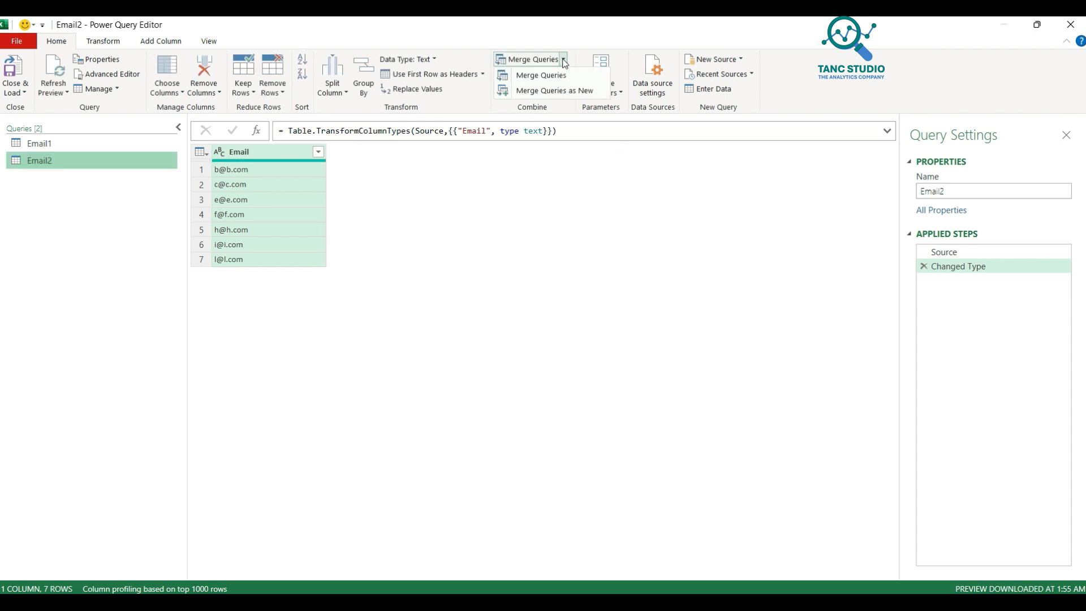
{"action": "left_click", "coordinate": [564, 91]}
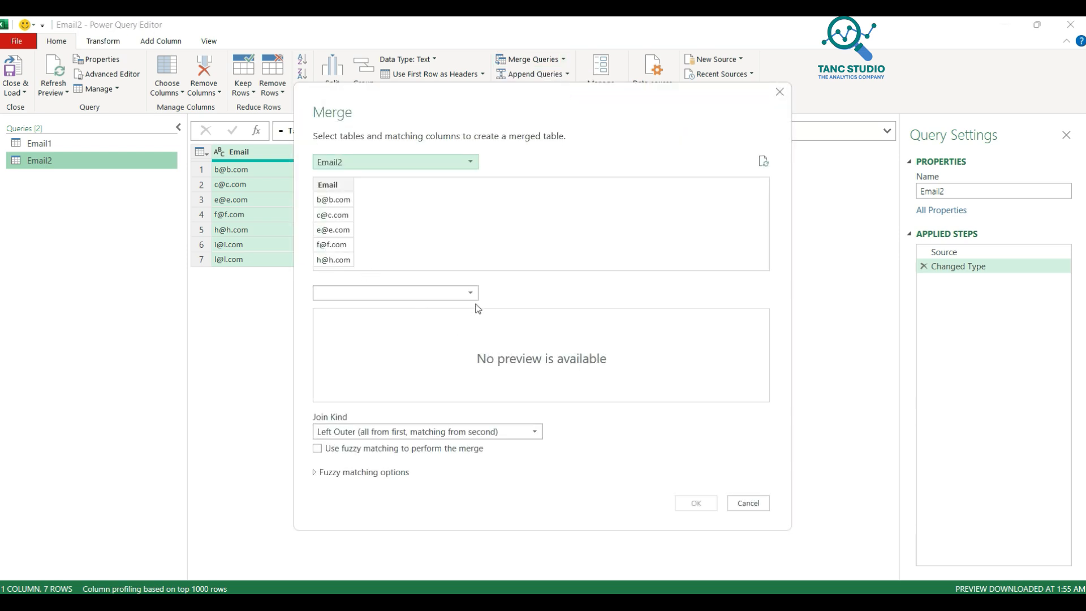
{"action": "left_click", "coordinate": [472, 293]}
{"action": "left_click", "coordinate": [436, 318]}
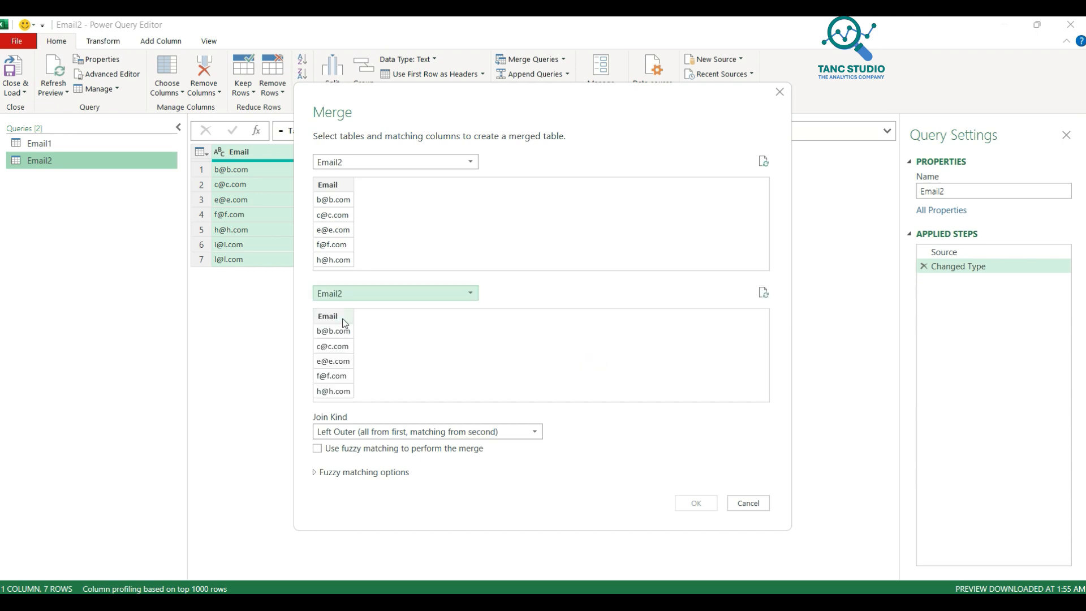
{"action": "left_click", "coordinate": [412, 162]}
{"action": "left_click", "coordinate": [396, 171]}
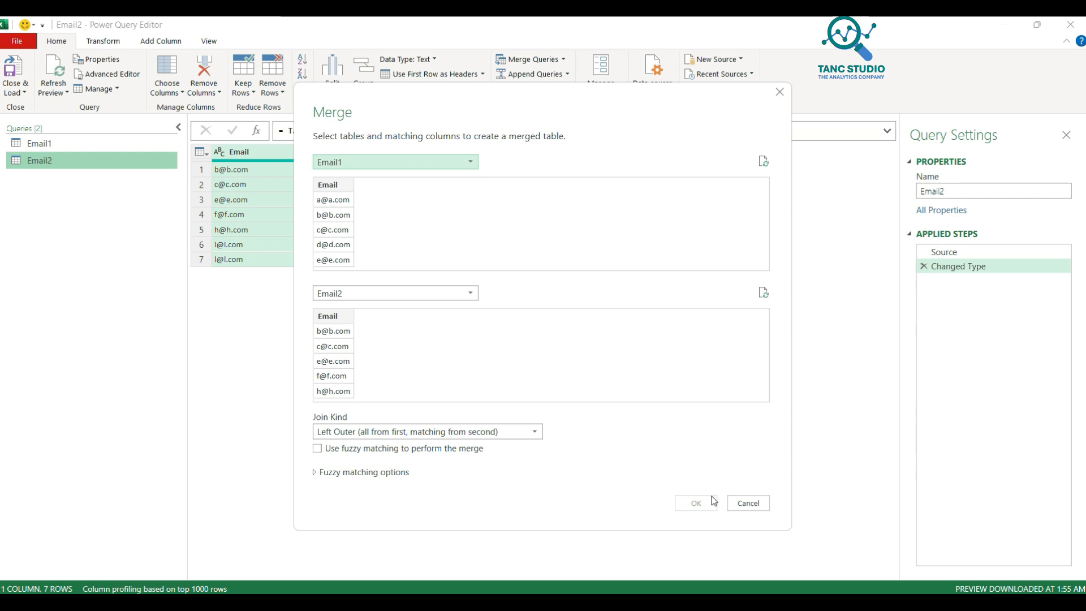
{"action": "left_click", "coordinate": [334, 316]}
{"action": "left_click", "coordinate": [333, 185]}
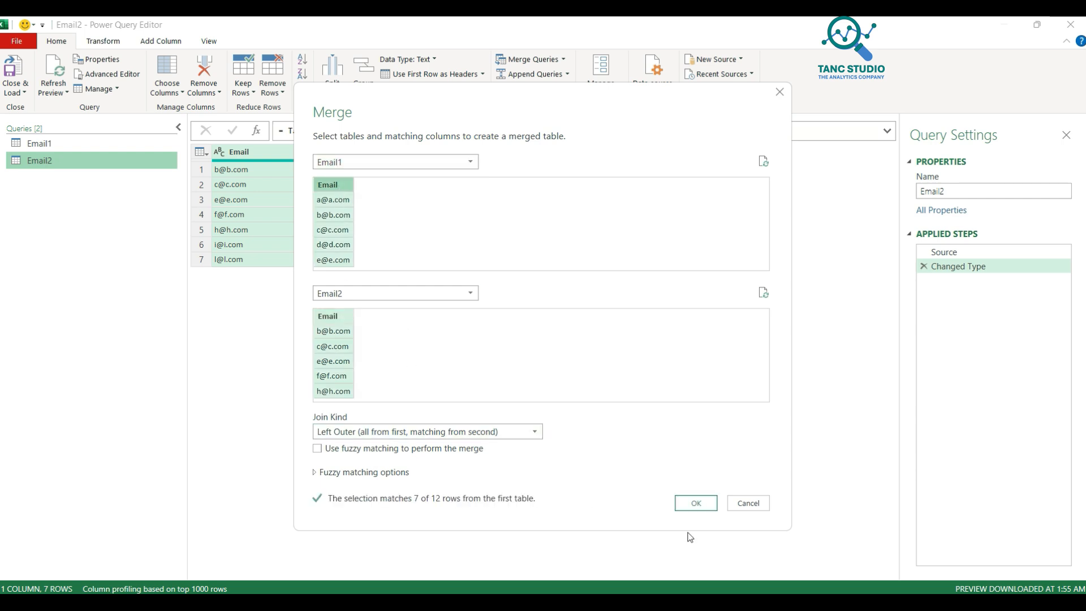
{"action": "left_click", "coordinate": [696, 503]}
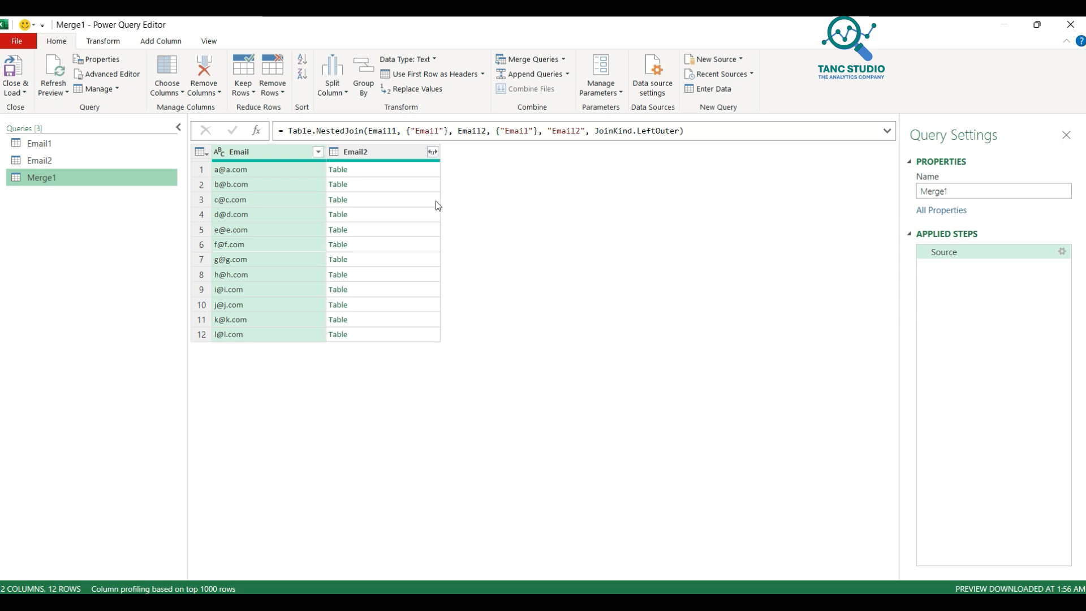
Expand the merged Email2 column to its Email field and inspect the first four rows of the expanded column
{"action": "left_click", "coordinate": [432, 152]}
{"action": "left_click", "coordinate": [352, 315]}
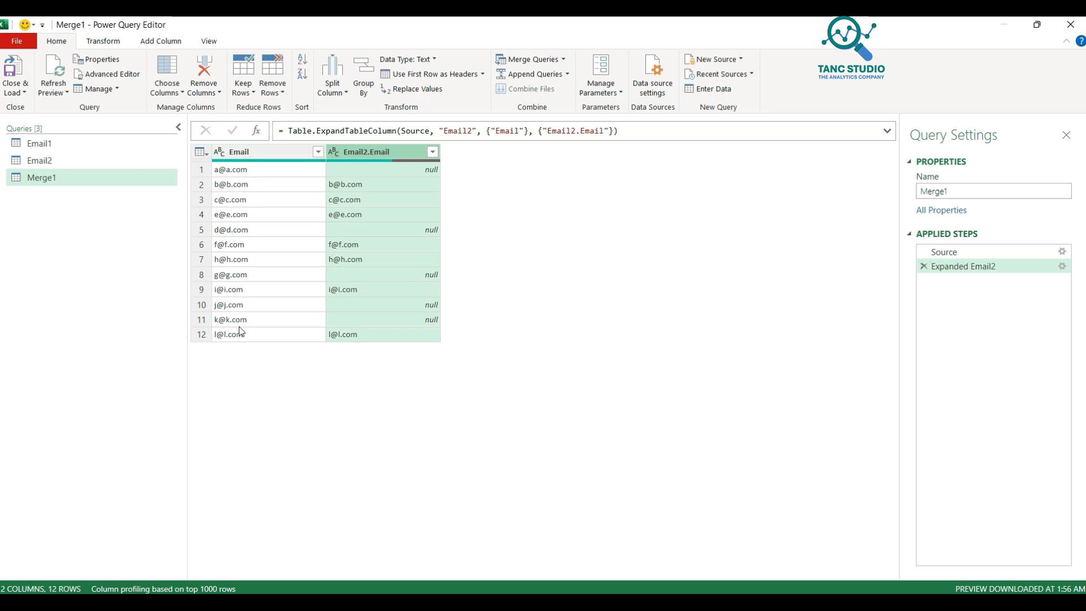
{"action": "left_click", "coordinate": [399, 171]}
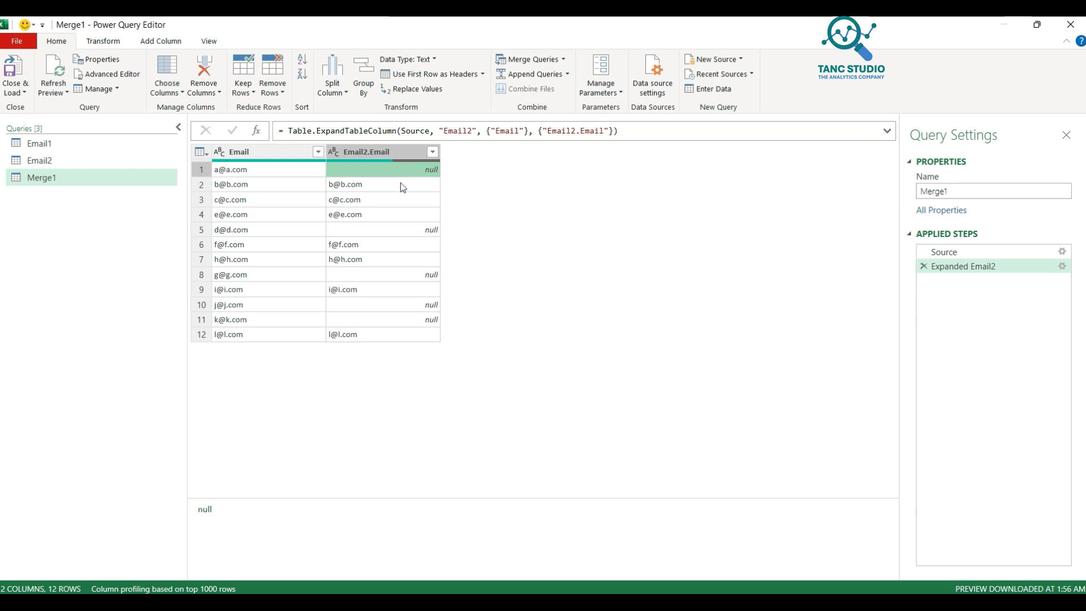
{"action": "left_click", "coordinate": [400, 182]}
{"action": "left_click", "coordinate": [392, 202]}
{"action": "left_click", "coordinate": [393, 216]}
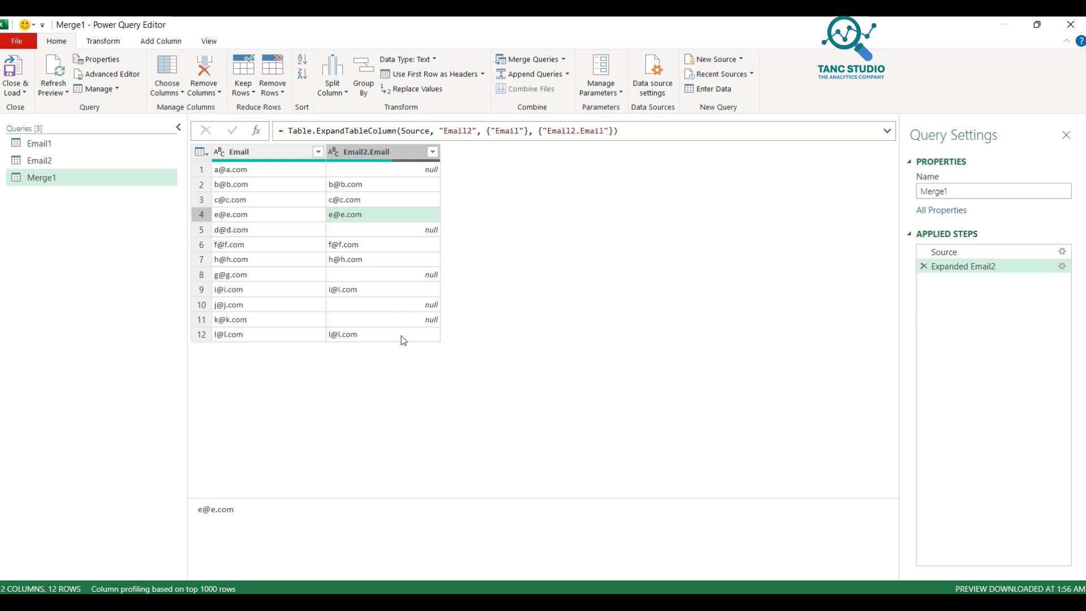
Rename the merged query as JoinK1
{"action": "double_click", "coordinate": [93, 184]}
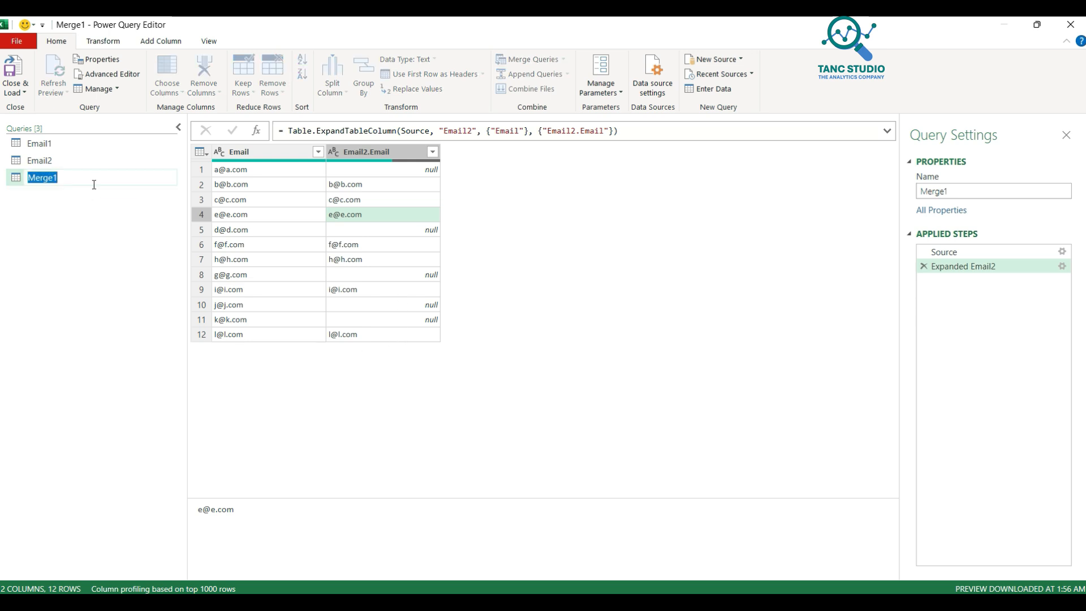
{"action": "type", "text": "JoinK1"}
{"action": "key", "text": "Return"}
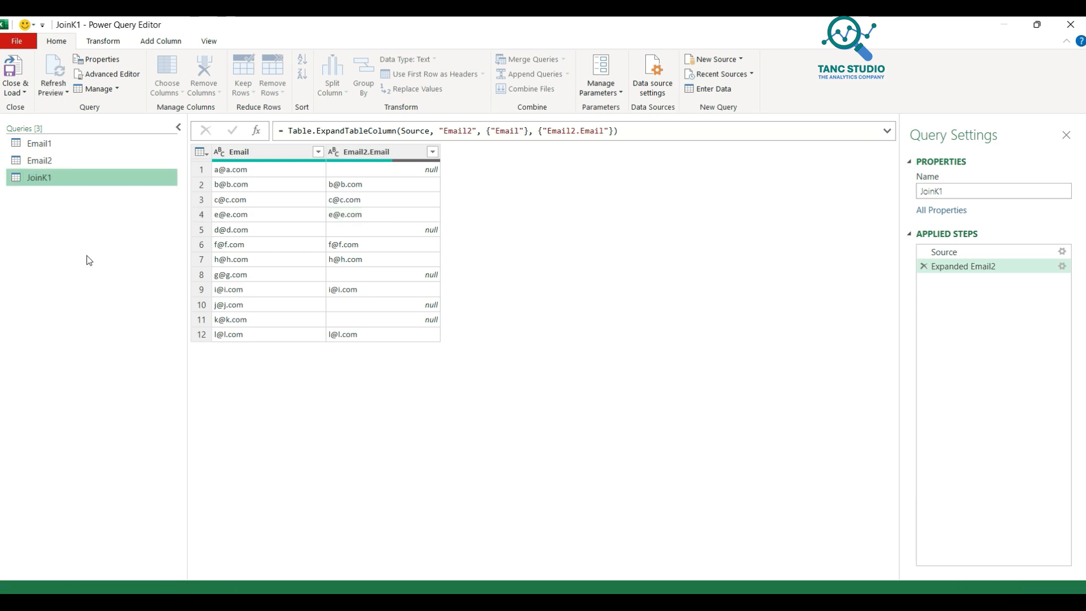
{"action": "left_click", "coordinate": [49, 142]}
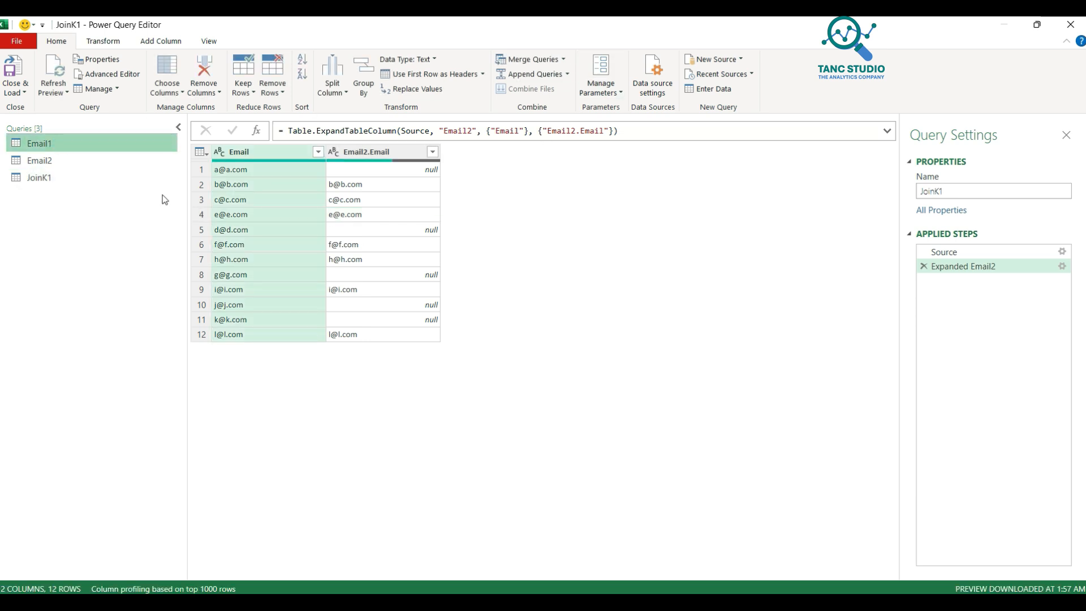
{"action": "left_click", "coordinate": [563, 59]}
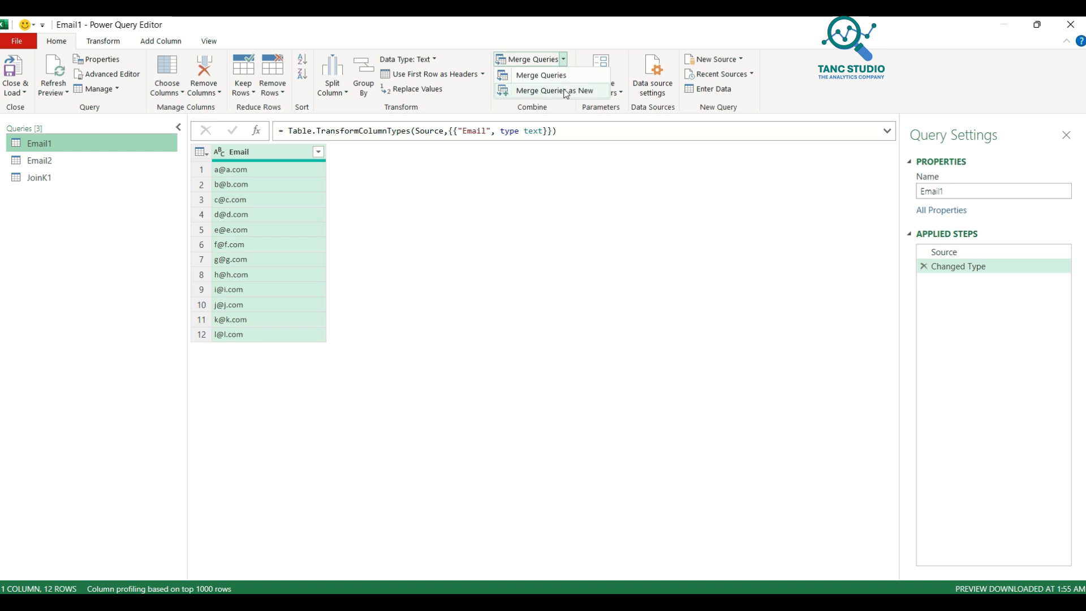
{"action": "left_click", "coordinate": [565, 91]}
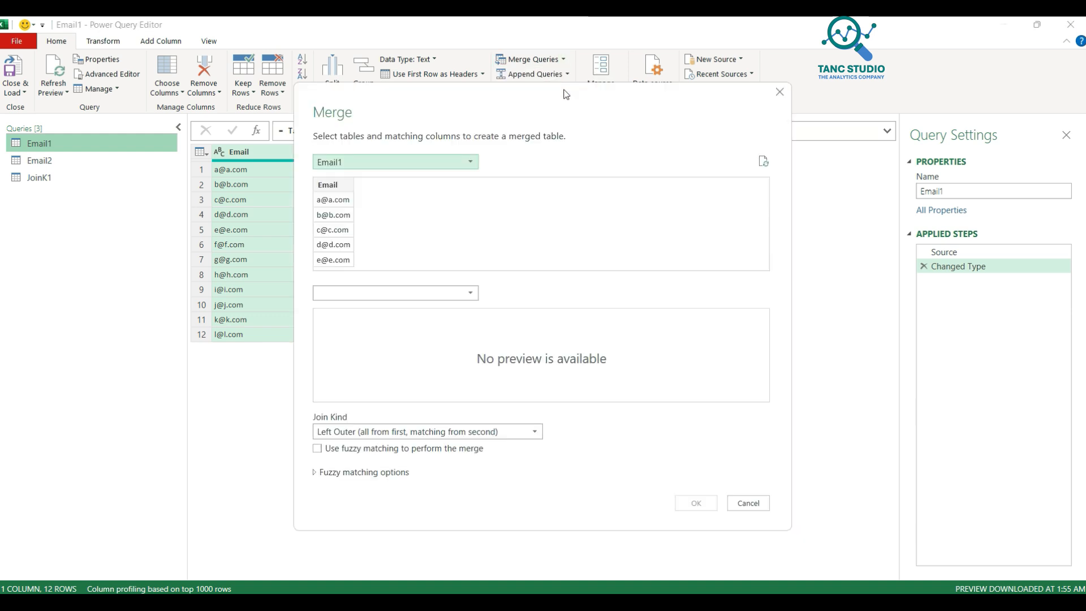
{"action": "left_click", "coordinate": [328, 185]}
{"action": "left_click", "coordinate": [443, 304]}
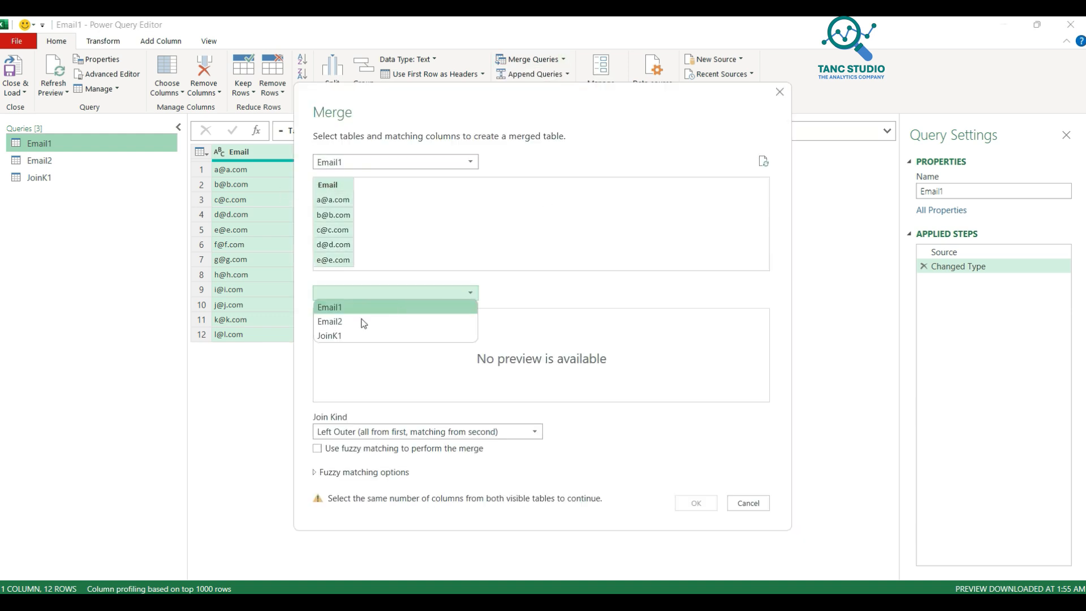
{"action": "left_click", "coordinate": [360, 325]}
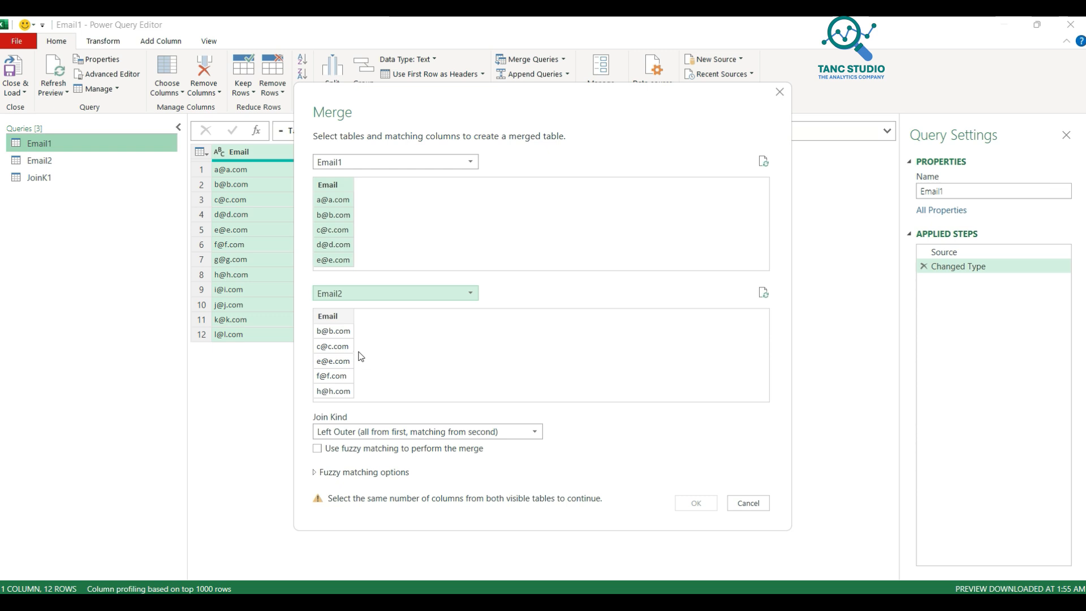
{"action": "left_click", "coordinate": [384, 433]}
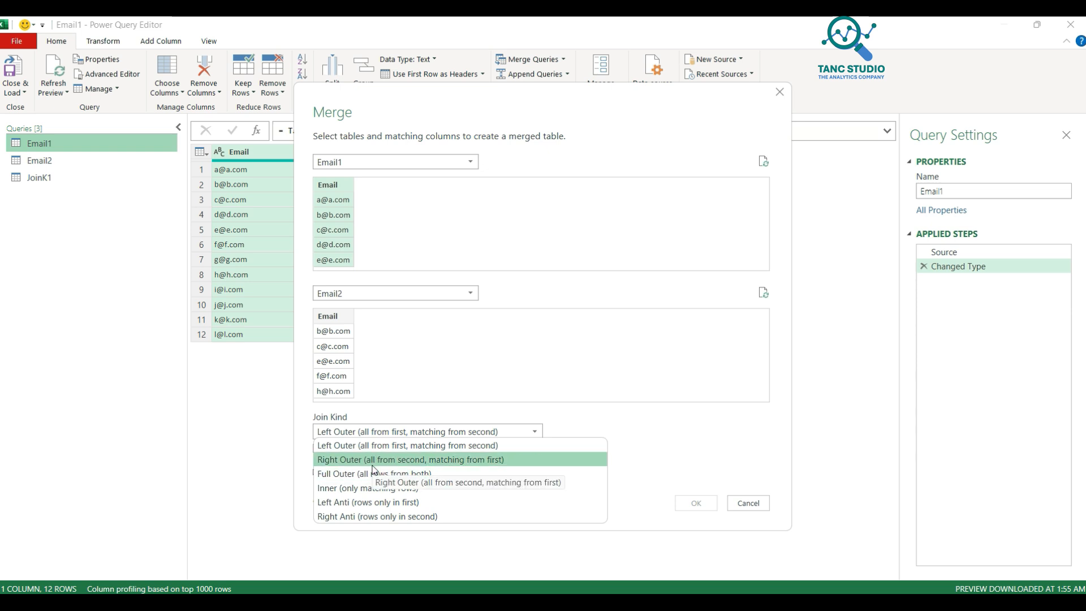
{"action": "left_click", "coordinate": [741, 509]}
Merge Email1 with Email2 as a new query, matching on their Email columns with a Right Outer join
{"action": "left_click", "coordinate": [26, 177]}
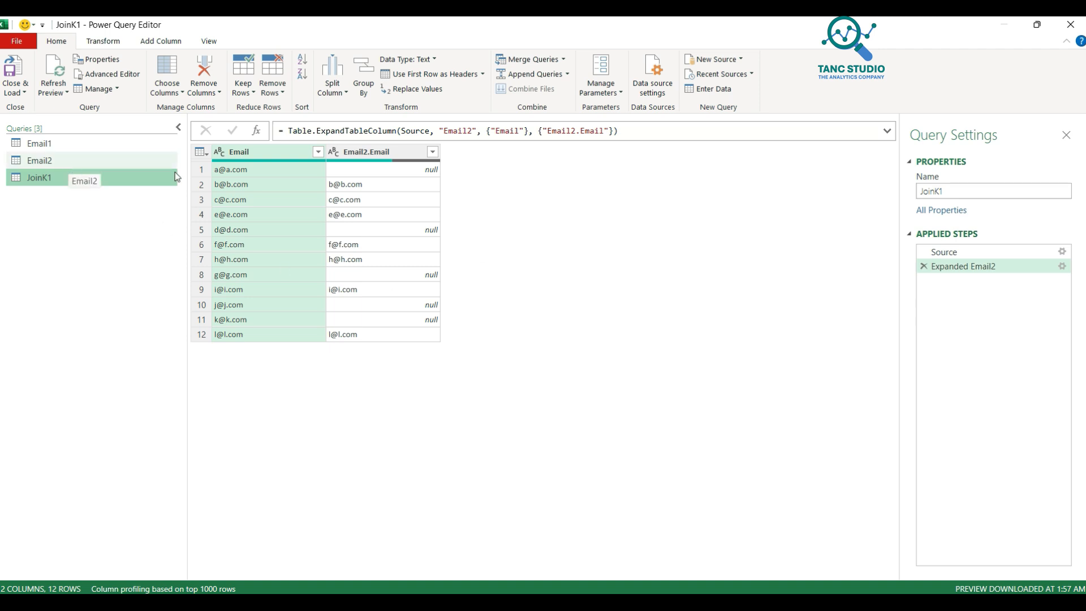
{"action": "left_click", "coordinate": [562, 61]}
{"action": "left_click", "coordinate": [566, 92]}
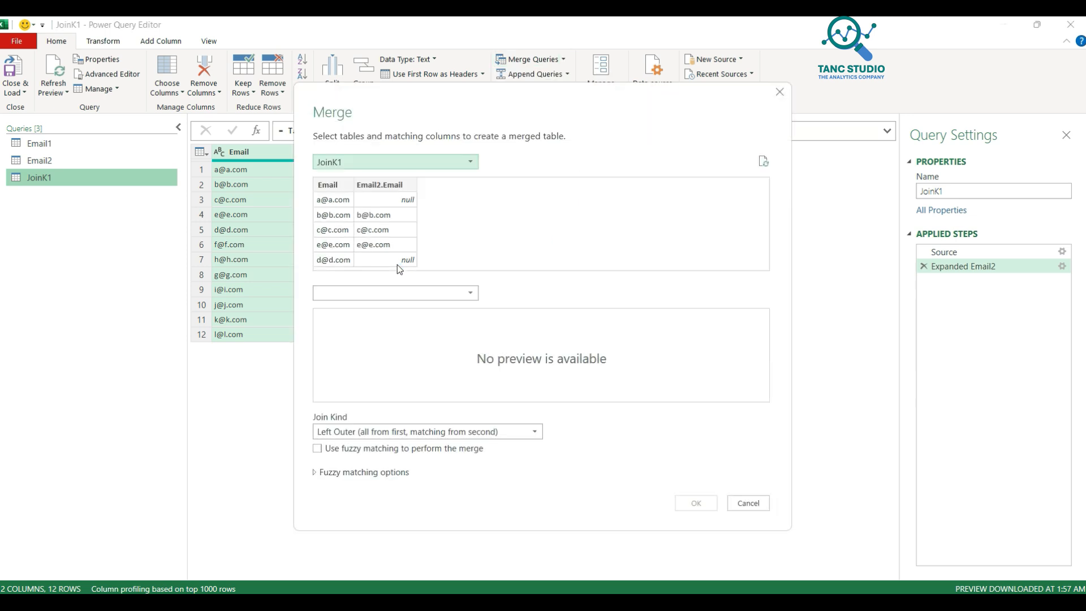
{"action": "left_click", "coordinate": [392, 158]}
{"action": "left_click", "coordinate": [392, 158]}
{"action": "left_click", "coordinate": [389, 167]}
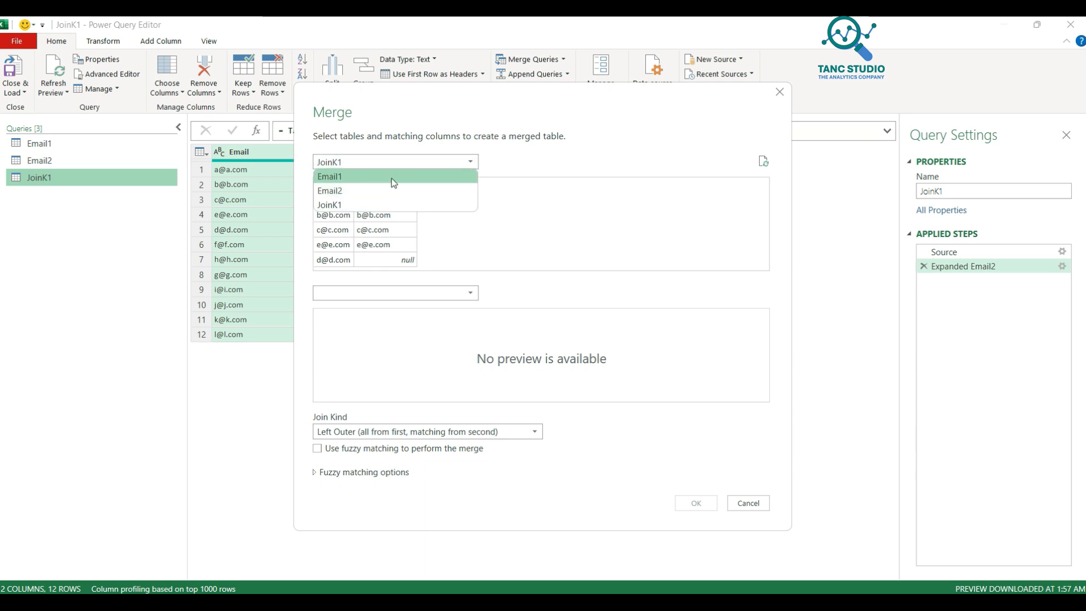
{"action": "left_click", "coordinate": [391, 177]}
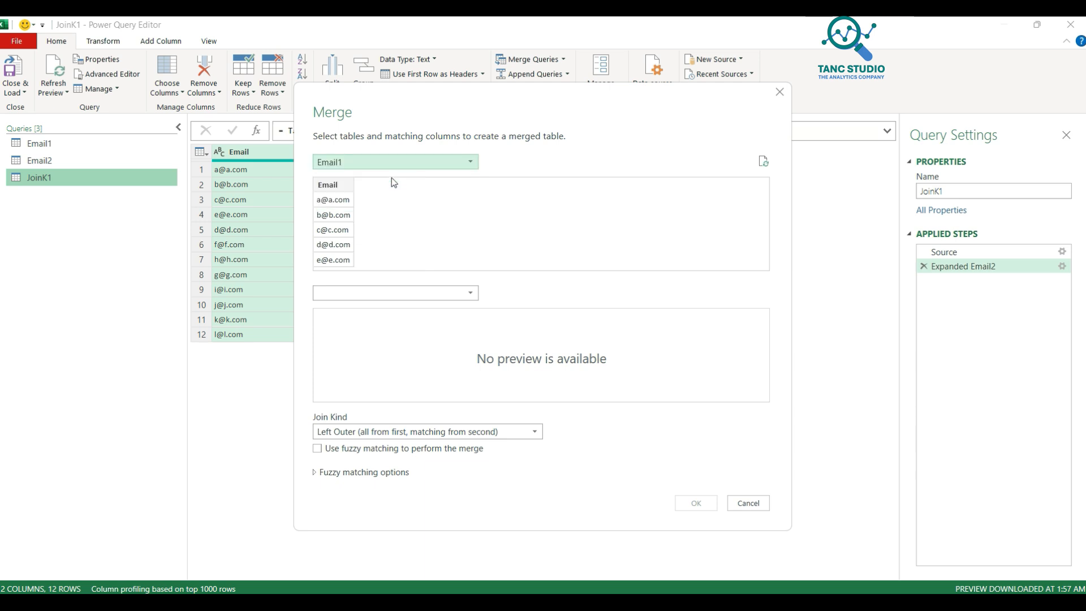
{"action": "left_click", "coordinate": [467, 292]}
{"action": "left_click", "coordinate": [450, 324]}
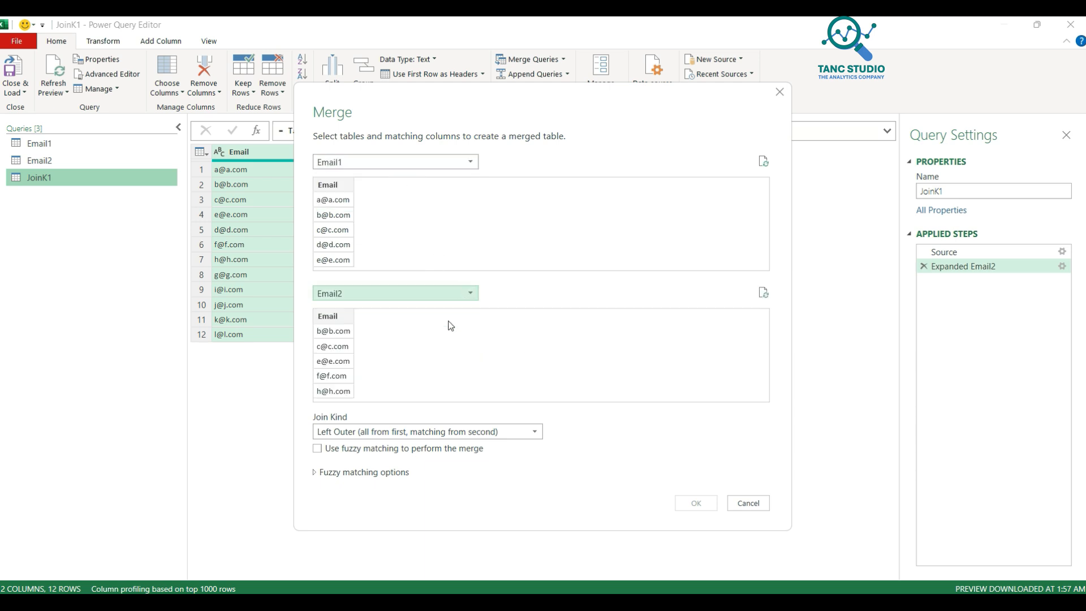
{"action": "left_click", "coordinate": [338, 188]}
{"action": "left_click", "coordinate": [328, 315]}
{"action": "left_click", "coordinate": [499, 432]}
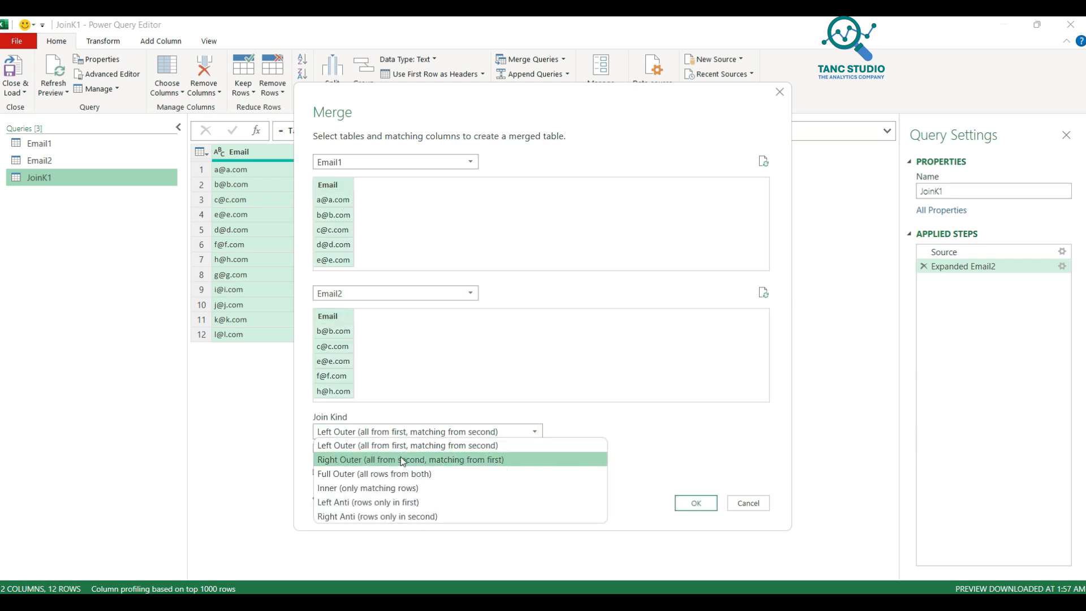
{"action": "left_click", "coordinate": [400, 456]}
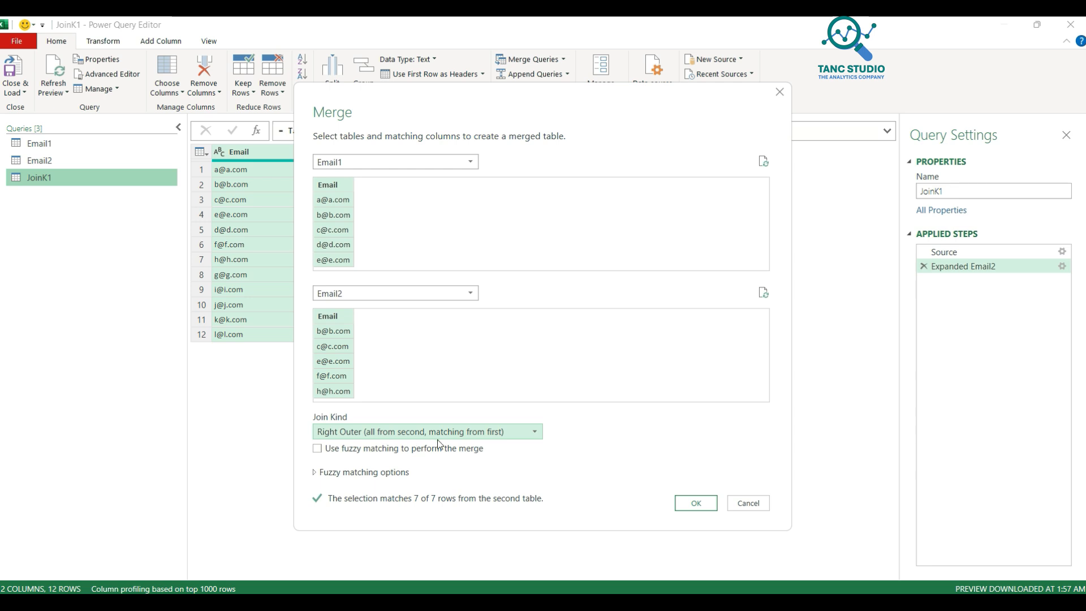
{"action": "left_click", "coordinate": [700, 503]}
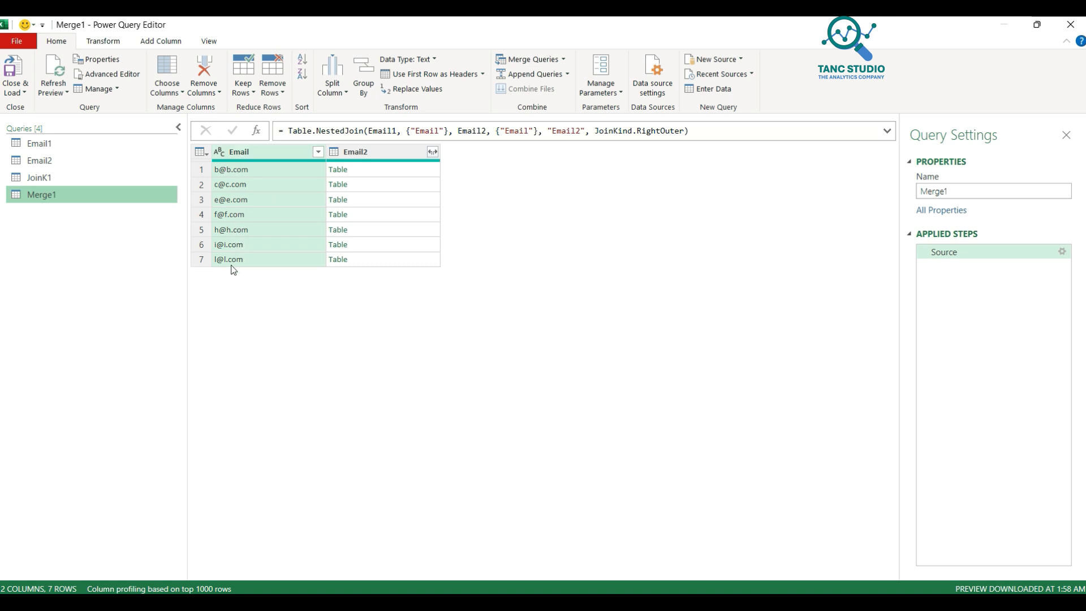
Expand the merged Email2 column to its Email field and rename the Right Outer query as JoinK2
{"action": "left_click", "coordinate": [433, 151]}
{"action": "left_click", "coordinate": [351, 315]}
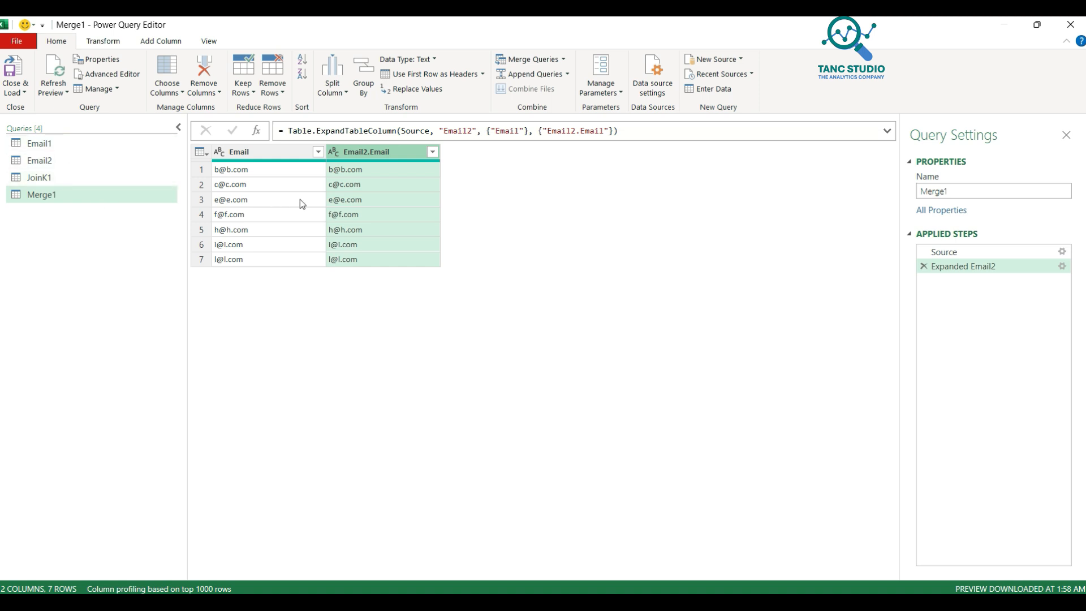
{"action": "double_click", "coordinate": [51, 194]}
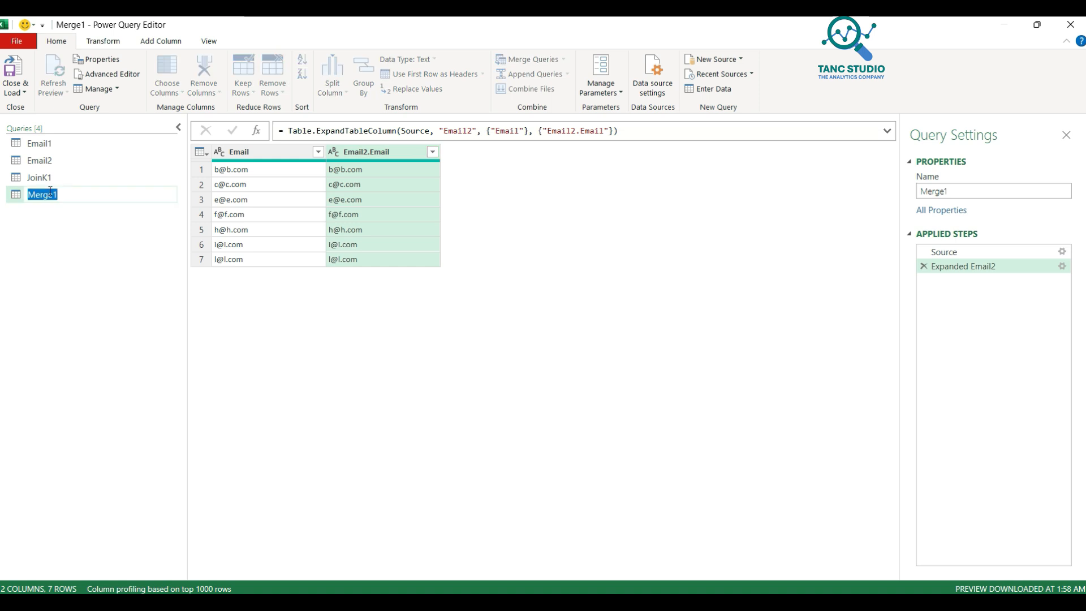
{"action": "type", "text": "JoinK2"}
{"action": "key", "text": "Return"}
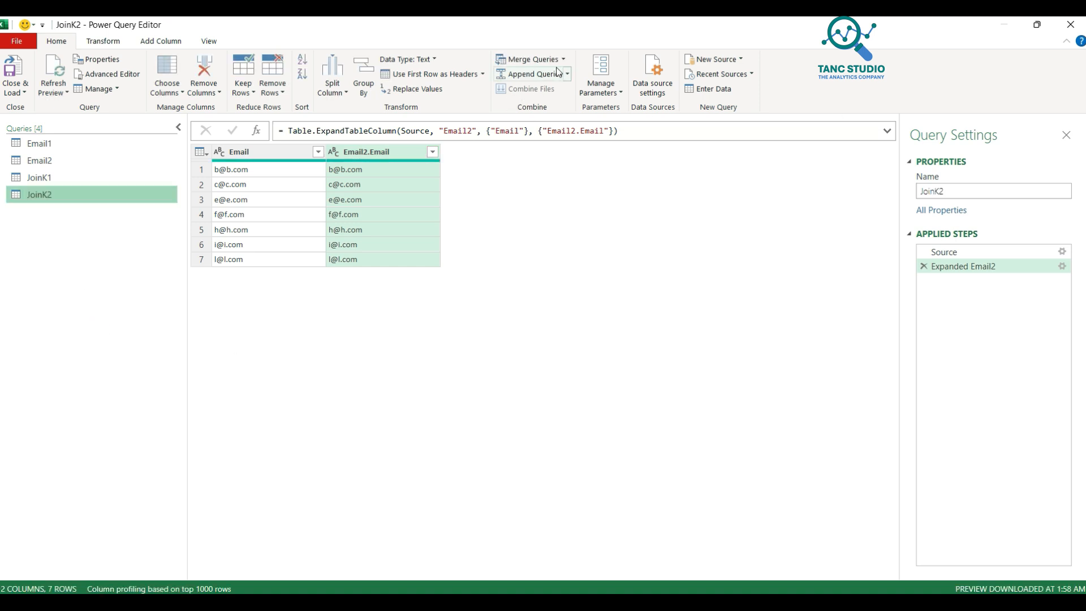
Merge Email1 with Email2 as a new query on their Email columns with a Full Outer join, and expand the Email2 column's Email field
{"action": "left_click", "coordinate": [564, 59]}
{"action": "left_click", "coordinate": [559, 92]}
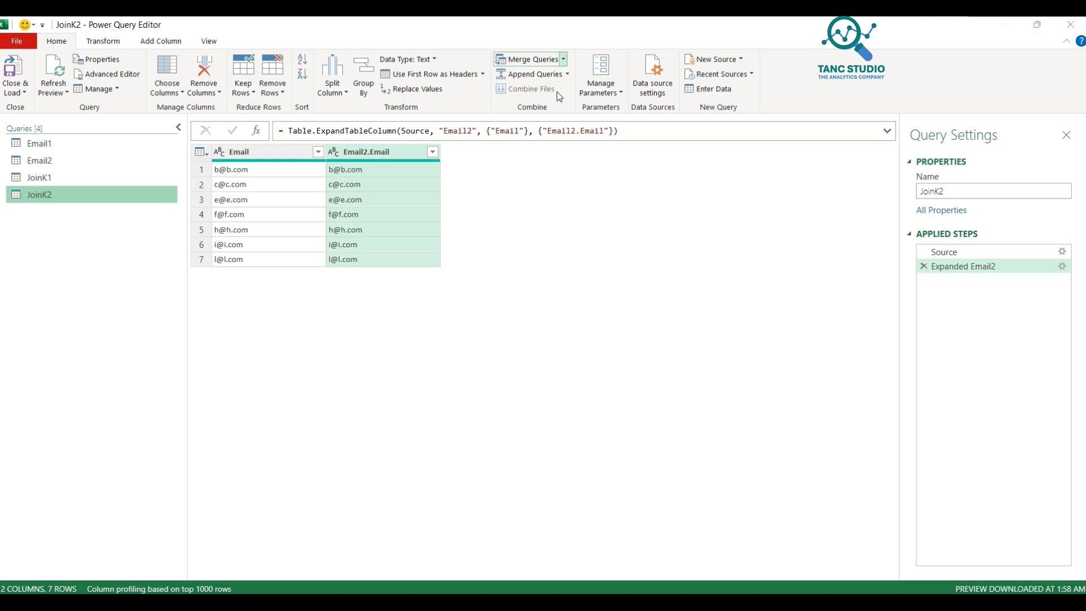
{"action": "left_click", "coordinate": [440, 163]}
{"action": "left_click", "coordinate": [438, 175]}
{"action": "left_click", "coordinate": [328, 185]}
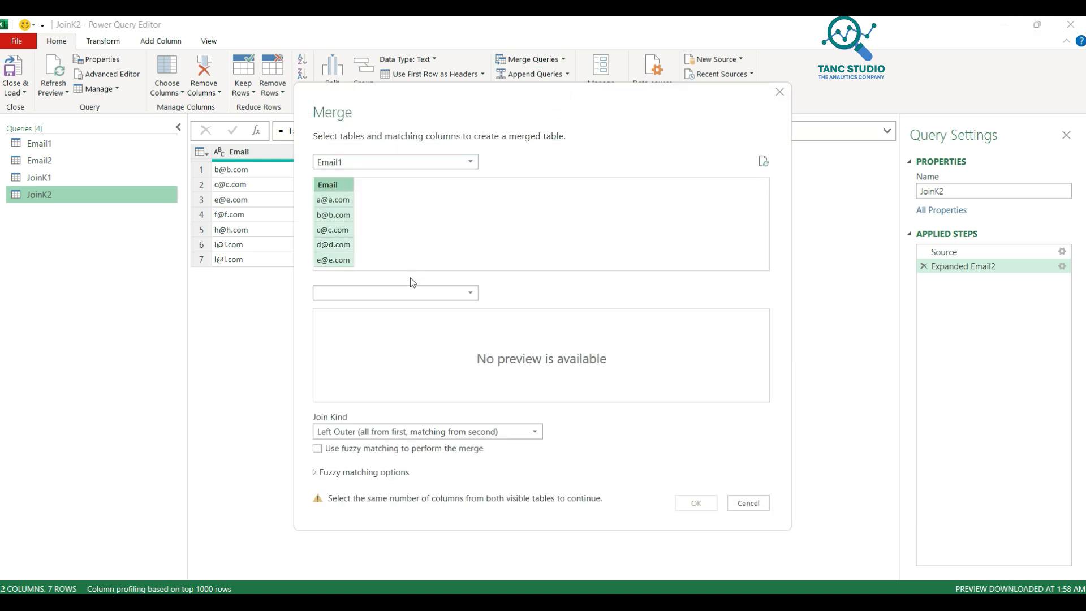
{"action": "left_click", "coordinate": [404, 293]}
{"action": "left_click", "coordinate": [385, 319]}
{"action": "left_click", "coordinate": [329, 316]}
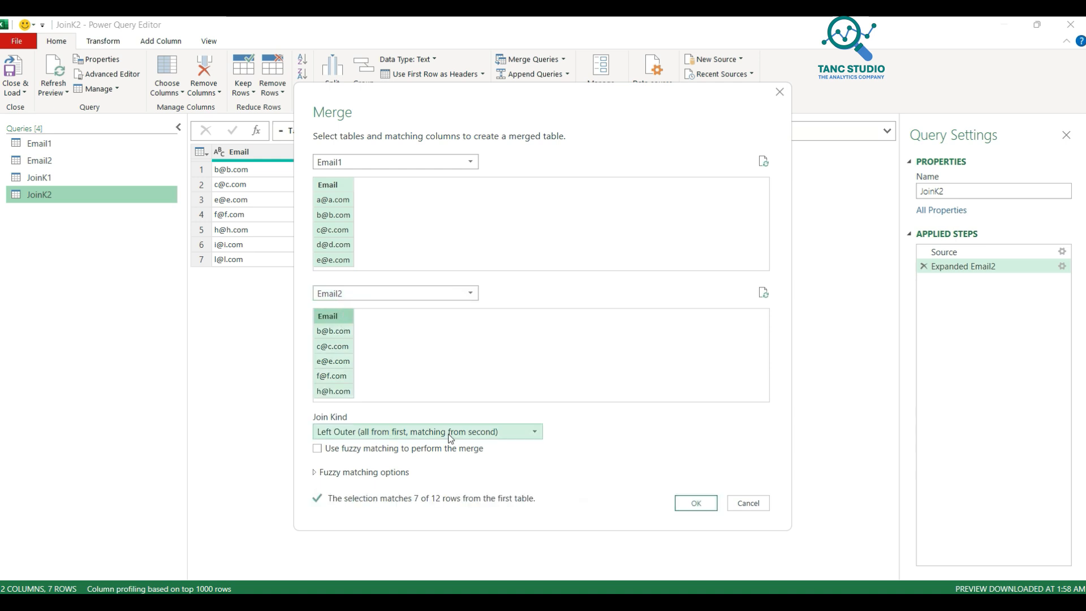
{"action": "left_click", "coordinate": [444, 433]}
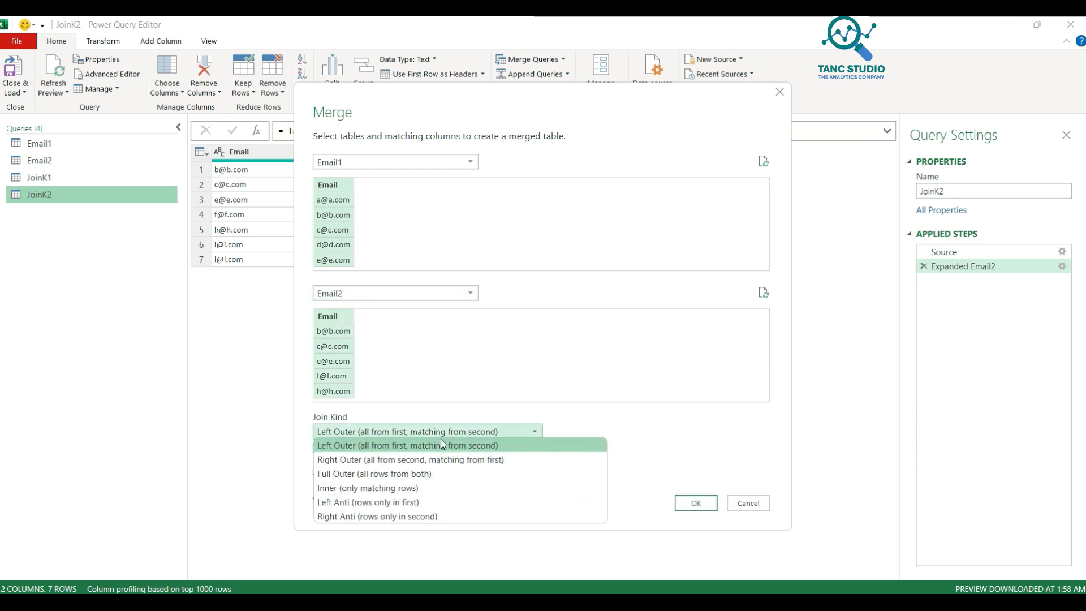
{"action": "left_click", "coordinate": [436, 477]}
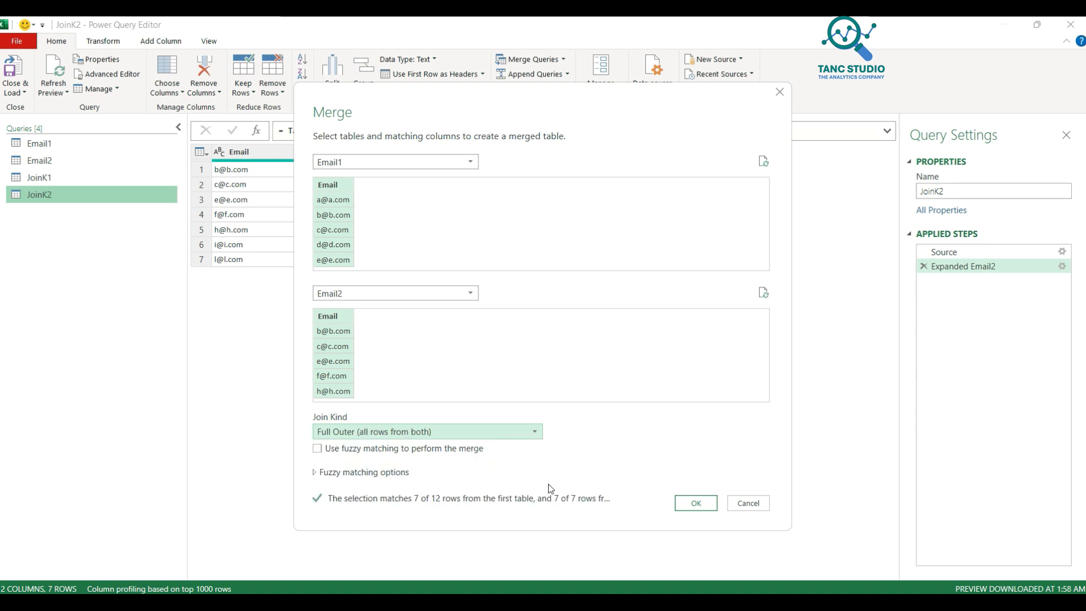
{"action": "left_click", "coordinate": [682, 501]}
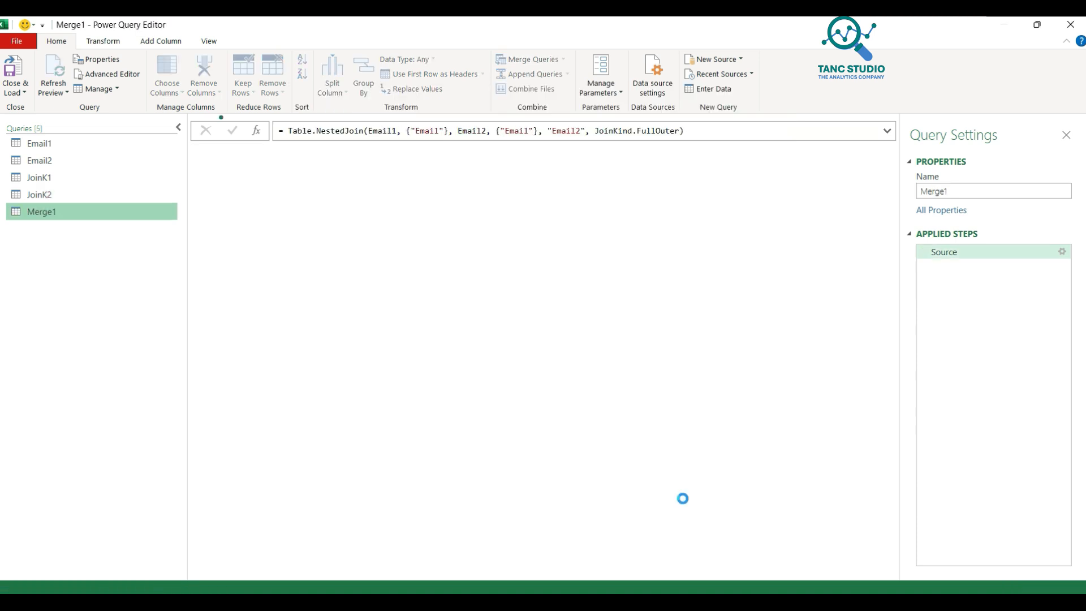
{"action": "left_click", "coordinate": [433, 151]}
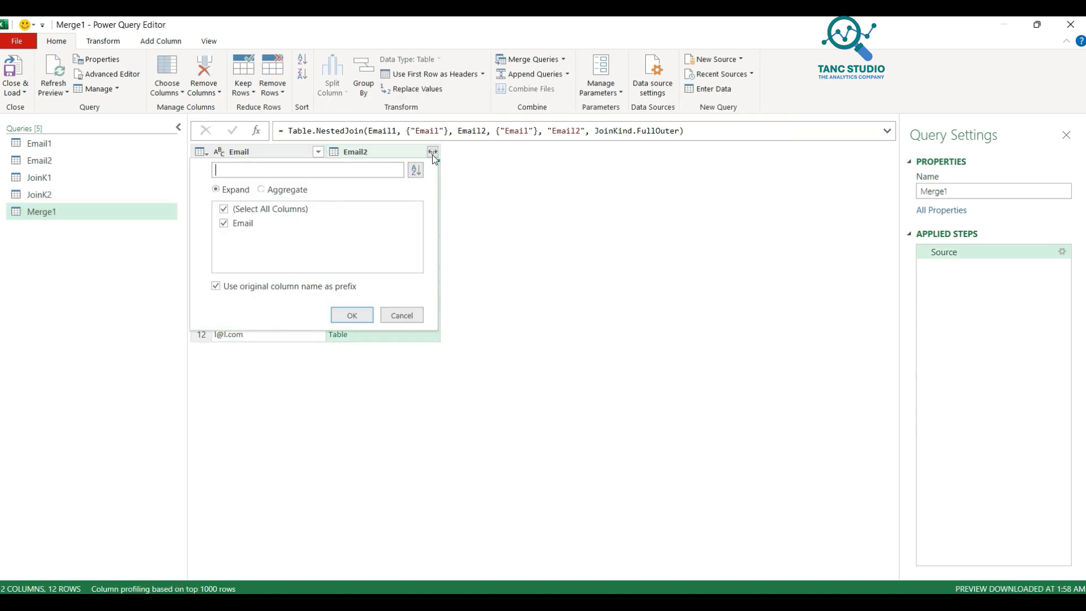
{"action": "left_click", "coordinate": [360, 316]}
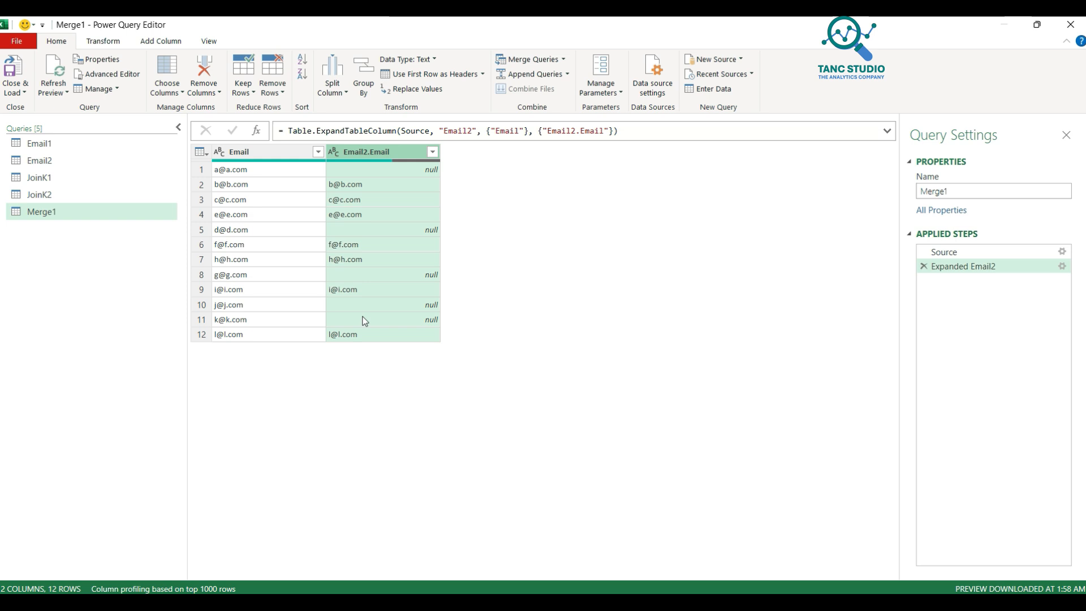
Close the query editor and load the new queries as connections only
{"action": "left_click", "coordinate": [15, 91]}
{"action": "left_click", "coordinate": [41, 122]}
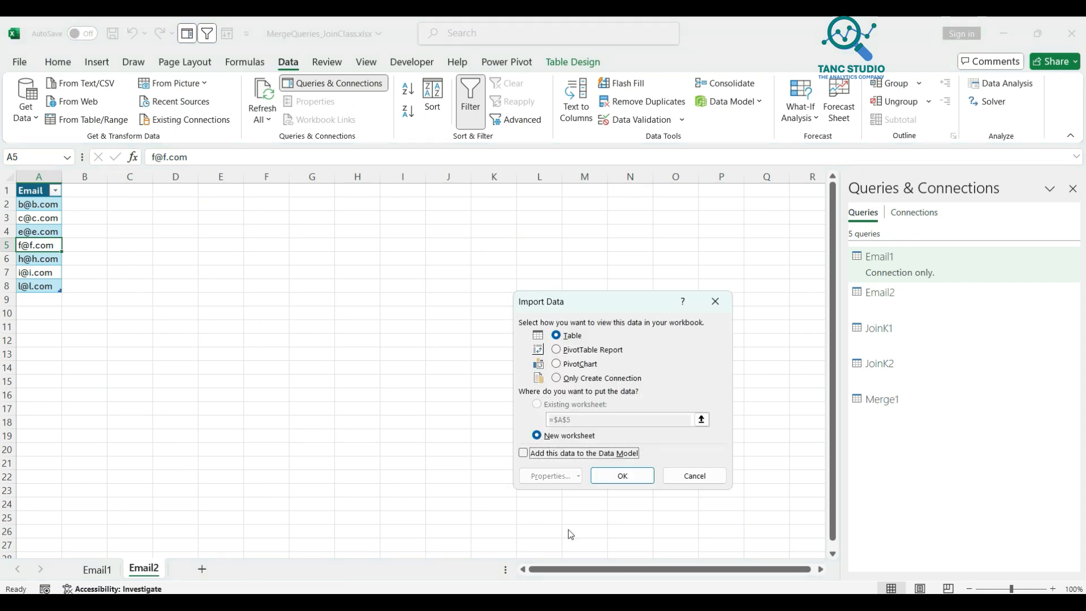
{"action": "left_click", "coordinate": [582, 379]}
{"action": "left_click", "coordinate": [622, 474]}
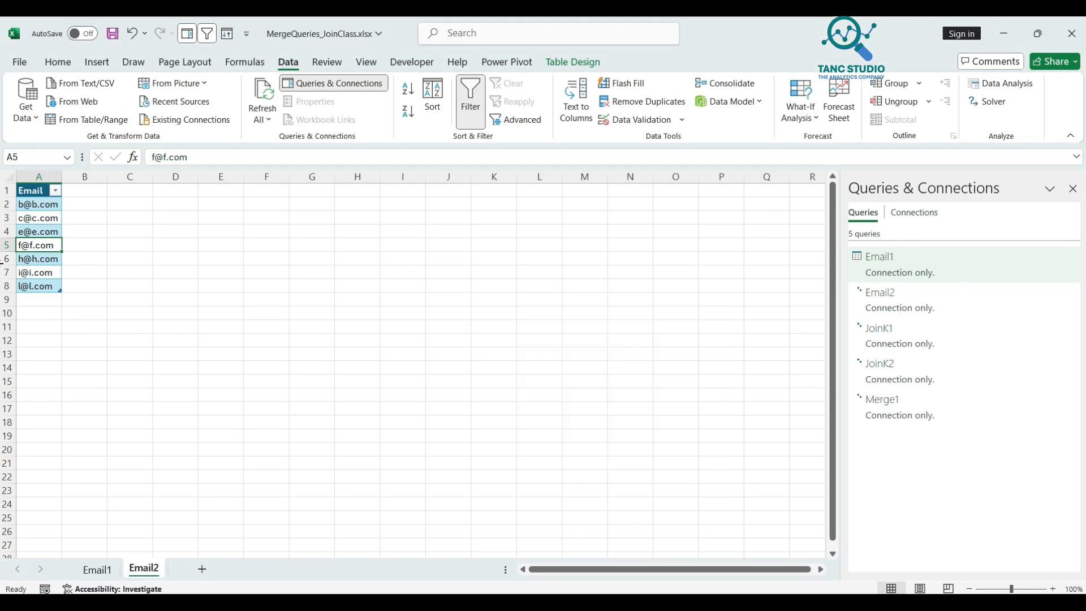
Add one more sample e-mail address in cell A9, directly below the Email table on the Email2 sheet
{"action": "left_click", "coordinate": [45, 301]}
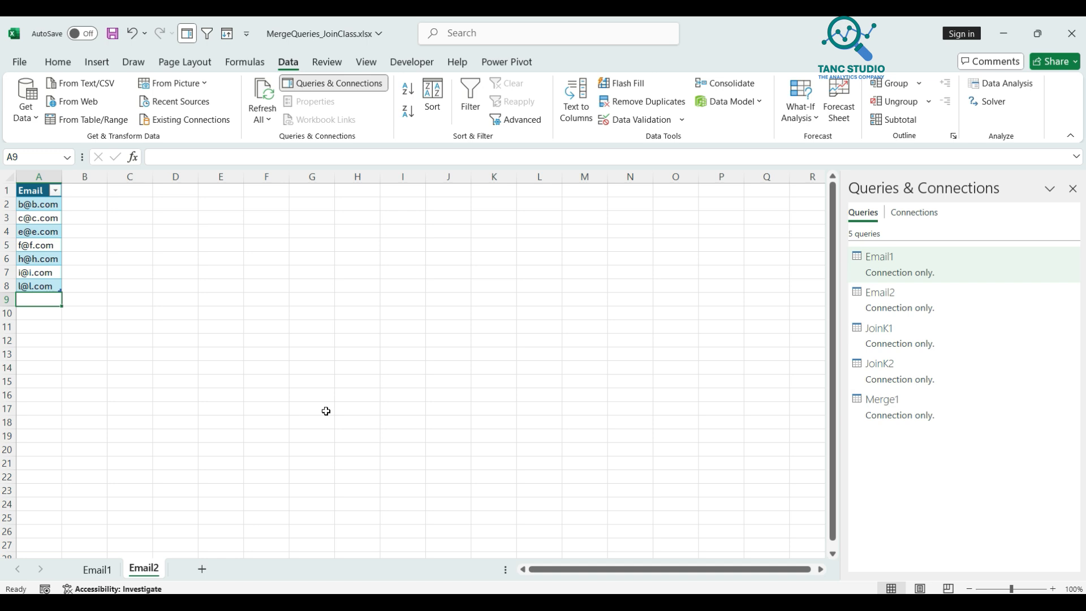
{"action": "type", "text": "z@z.com"}
{"action": "left_click", "coordinate": [326, 409]}
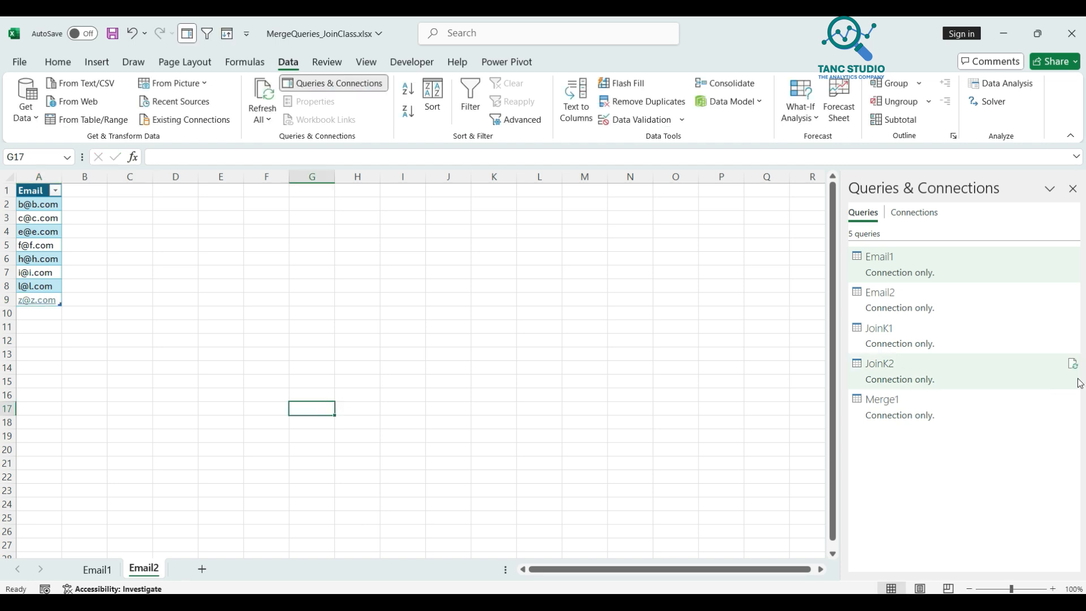
Open the Merge1 query in the Power Query Editor and refresh all query previews
{"action": "double_click", "coordinate": [974, 409]}
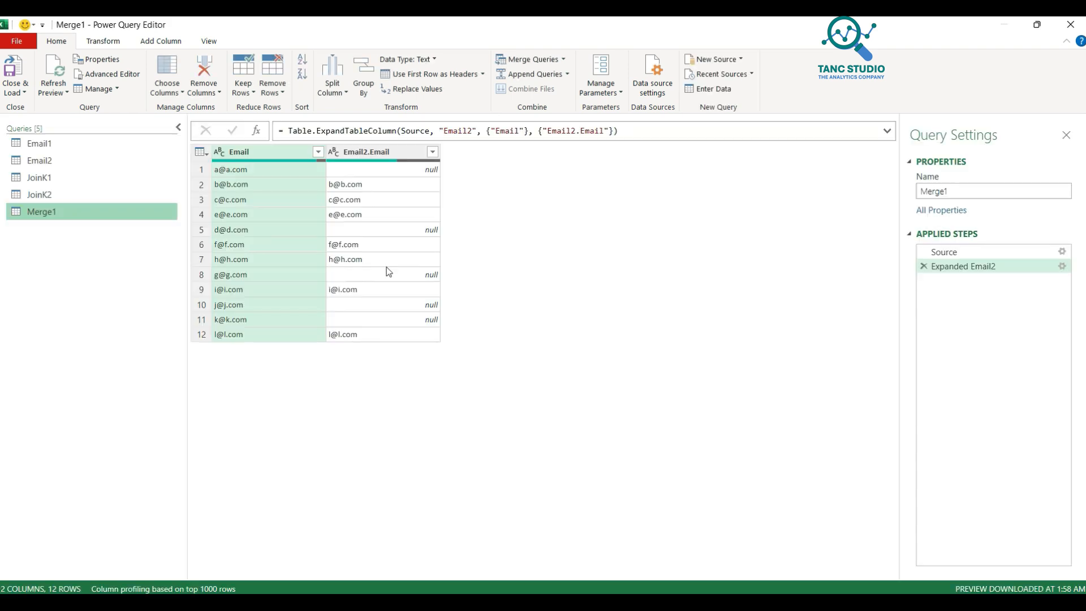
{"action": "left_click", "coordinate": [66, 88]}
{"action": "left_click", "coordinate": [68, 122]}
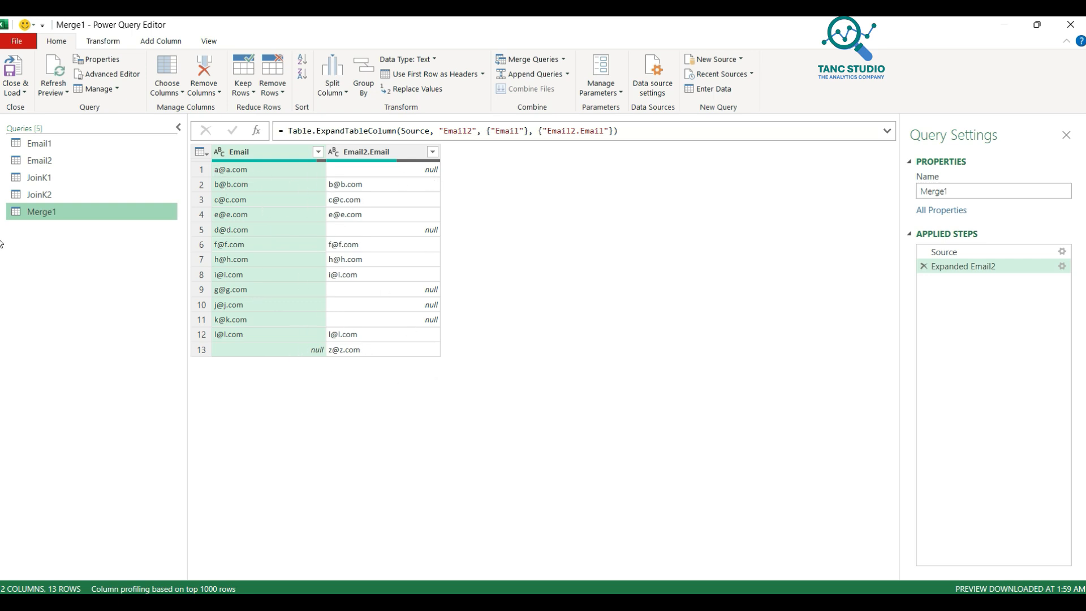
Rename the Merge1 query as JoinK3
{"action": "right_click", "coordinate": [44, 214]}
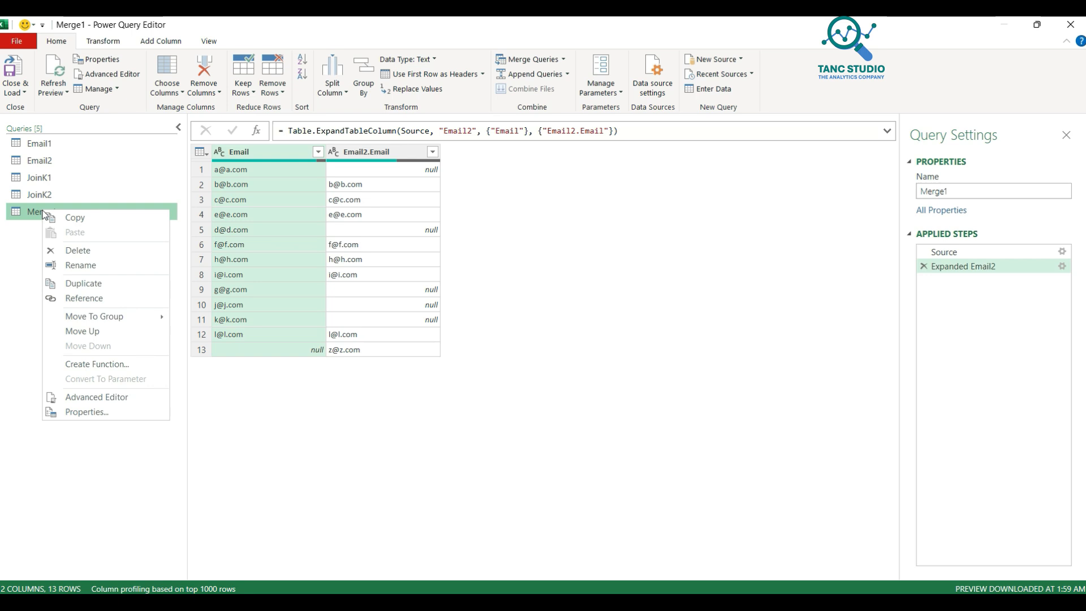
{"action": "left_click", "coordinate": [63, 266]}
{"action": "type", "text": "JoinK2"}
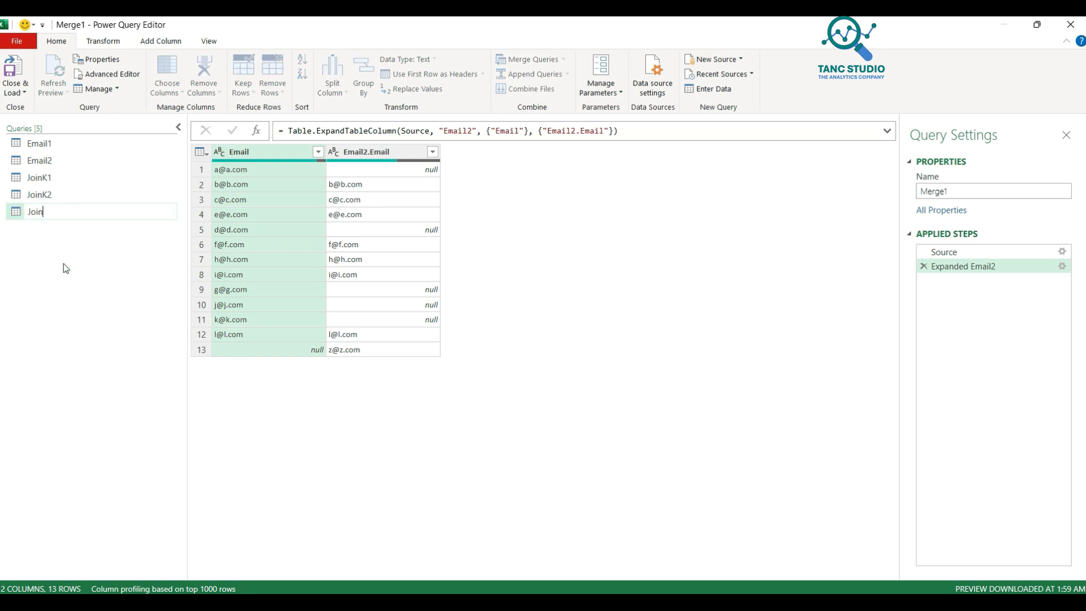
{"action": "key", "text": "BackSpace"}
{"action": "type", "text": "3"}
{"action": "key", "text": "Return"}
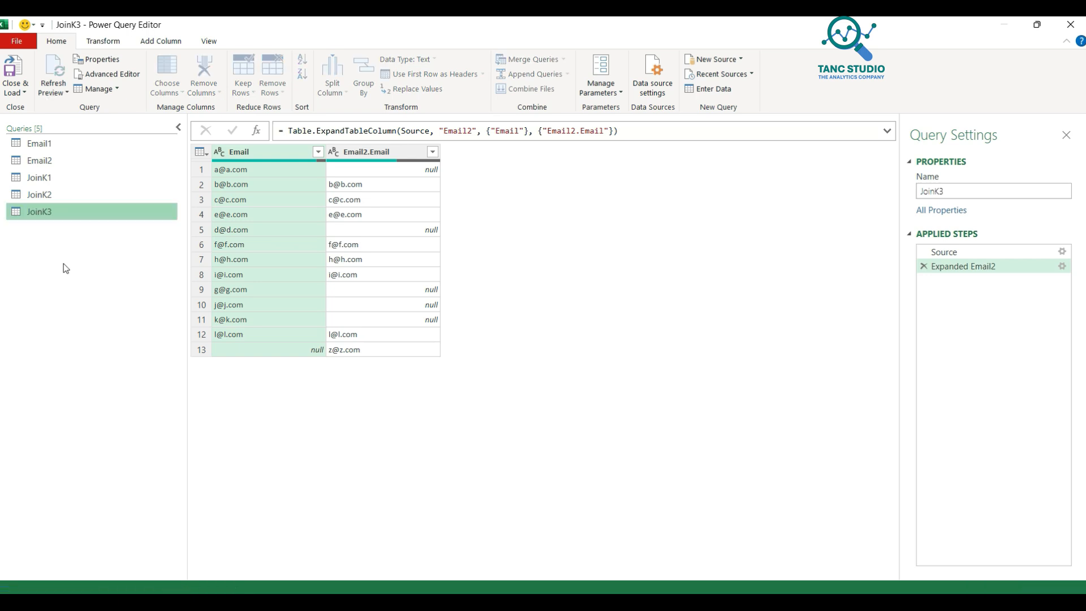
Merge Email1 with Email2 as a new query, matching their Email columns with an Inner join, and expand the Email2 column
{"action": "left_click", "coordinate": [48, 146]}
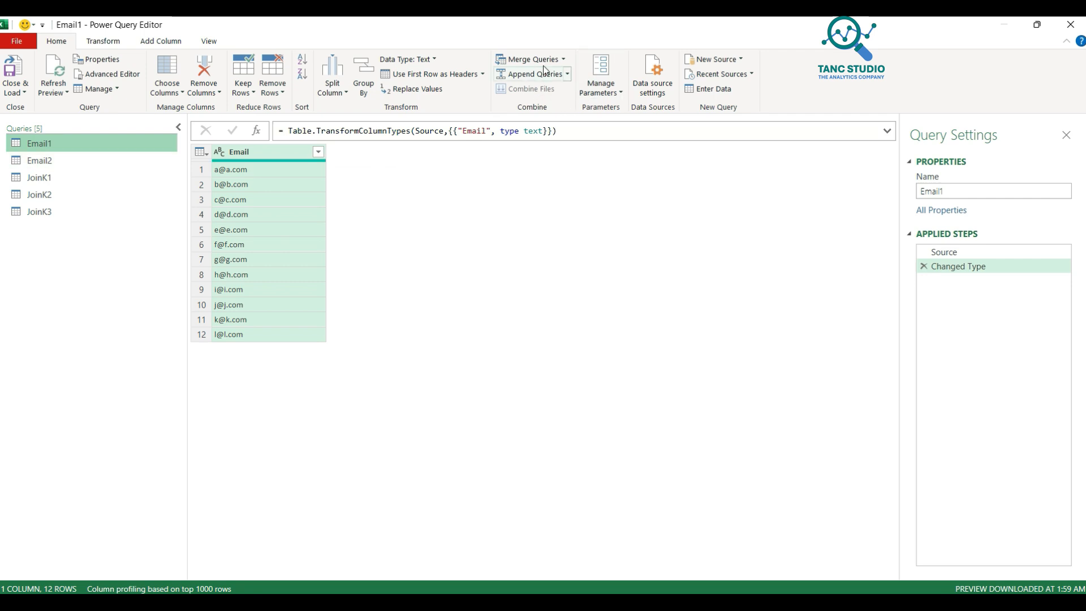
{"action": "left_click", "coordinate": [563, 59]}
{"action": "left_click", "coordinate": [554, 91]}
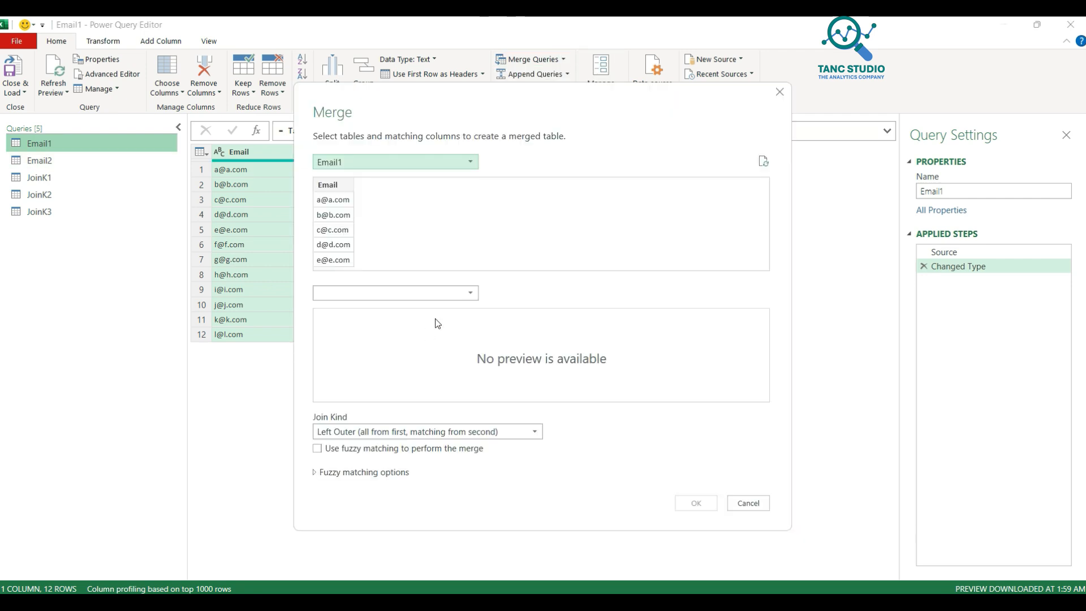
{"action": "left_click", "coordinate": [336, 192]}
{"action": "left_click", "coordinate": [396, 292]}
{"action": "left_click", "coordinate": [385, 320]}
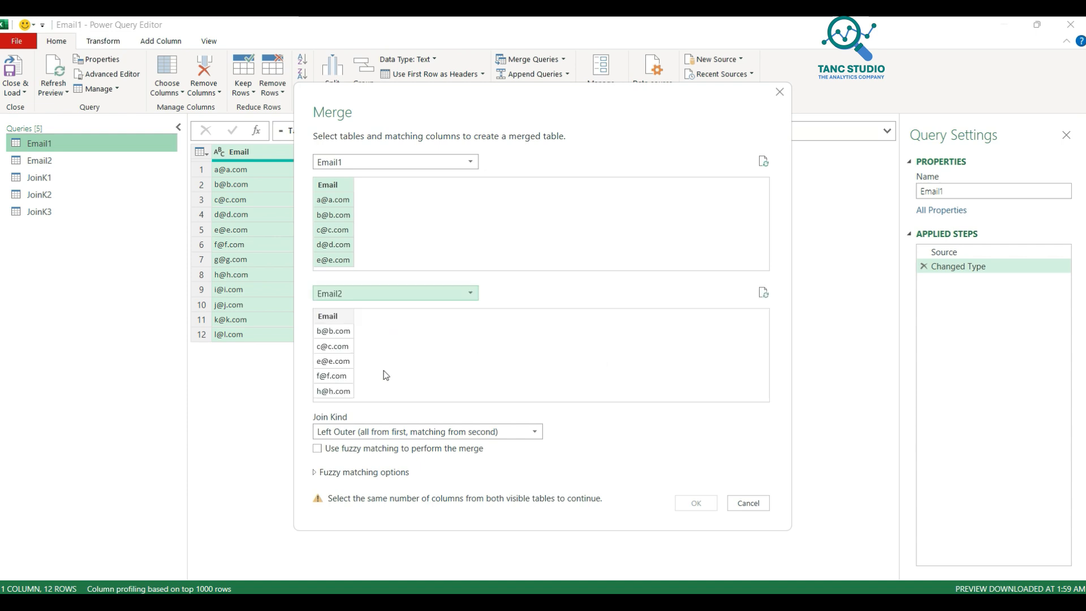
{"action": "left_click", "coordinate": [334, 320]}
{"action": "left_click", "coordinate": [400, 431]}
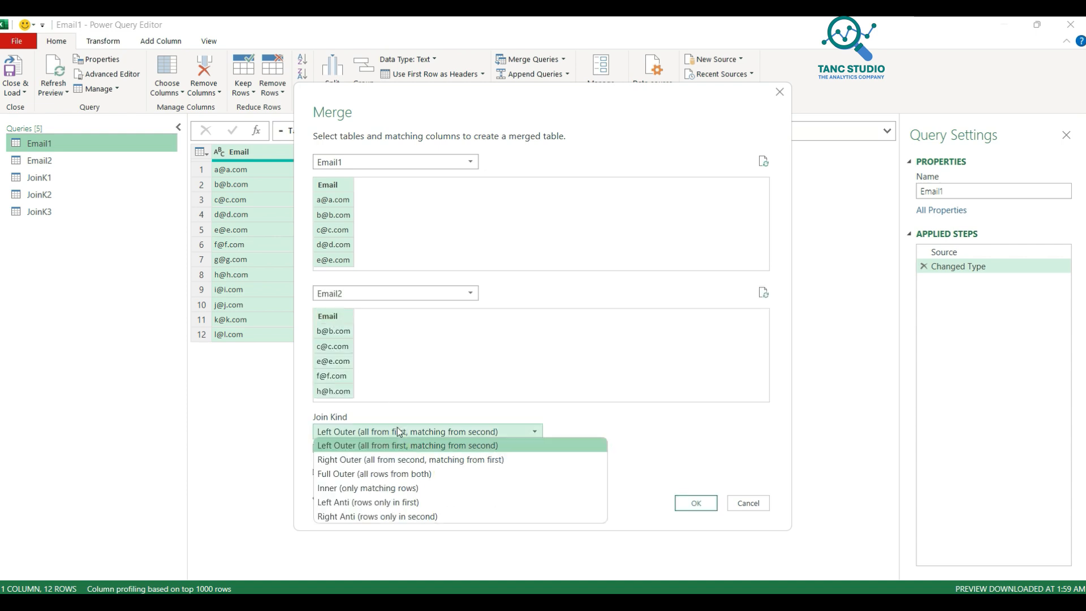
{"action": "left_click", "coordinate": [390, 490]}
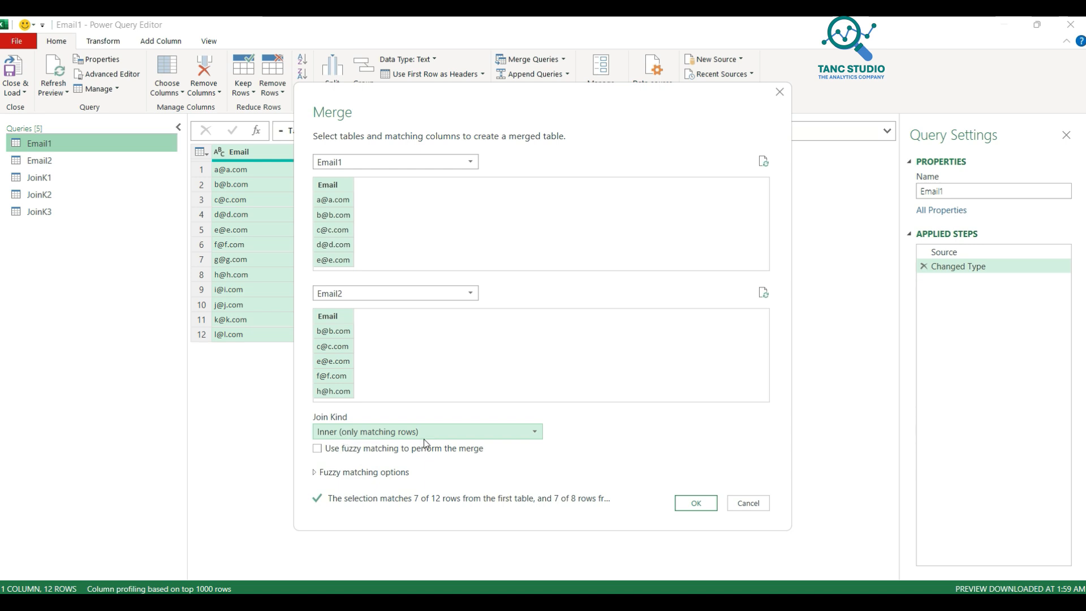
{"action": "left_click", "coordinate": [693, 504]}
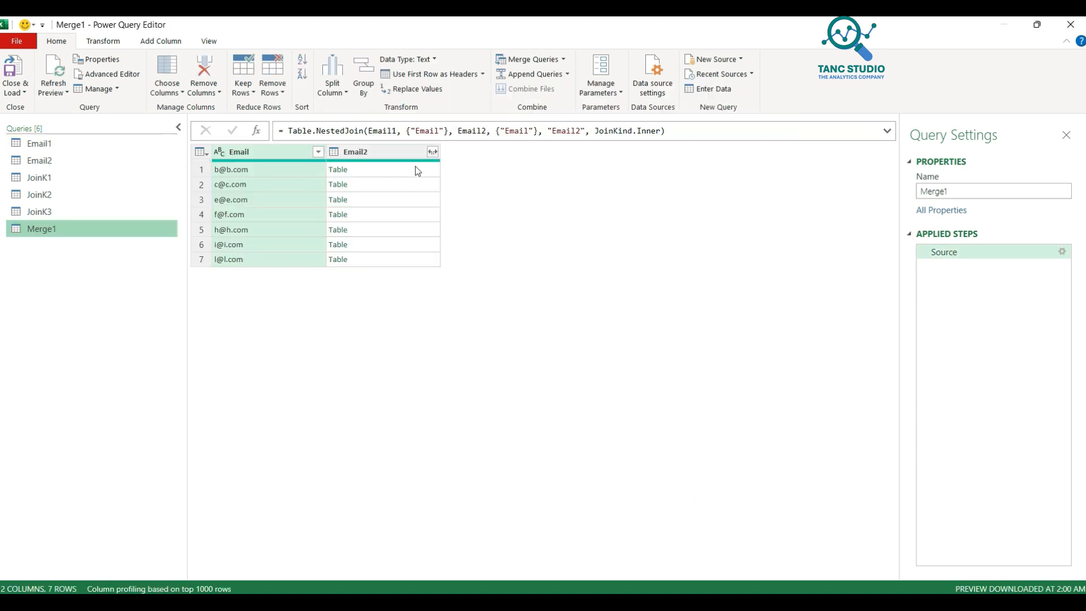
{"action": "left_click", "coordinate": [432, 151]}
{"action": "left_click", "coordinate": [351, 316]}
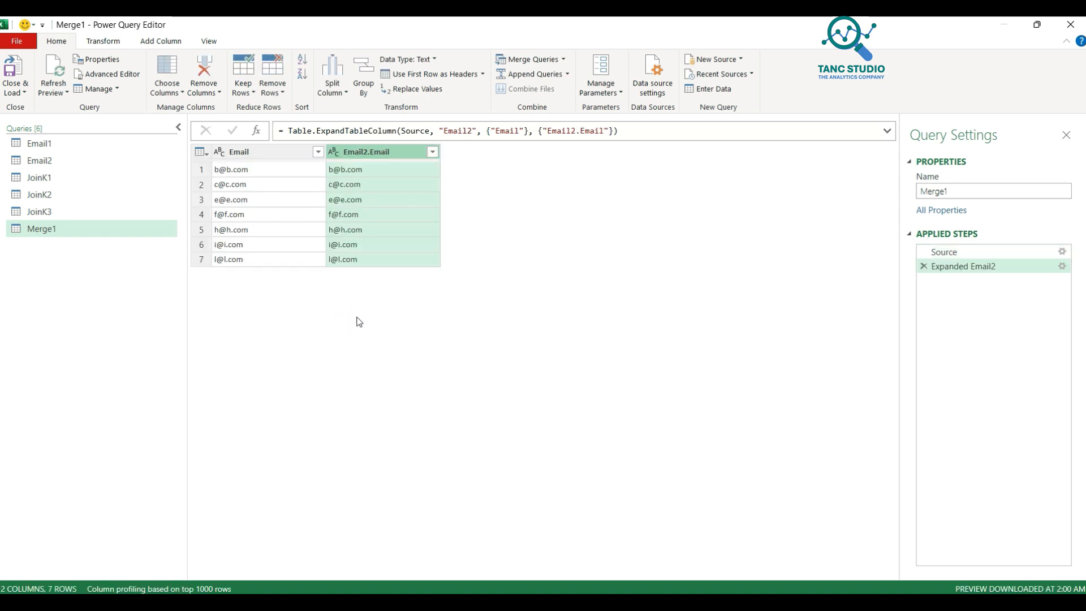
Rename the Inner join query Merge1 as JoinK4
{"action": "right_click", "coordinate": [80, 228]}
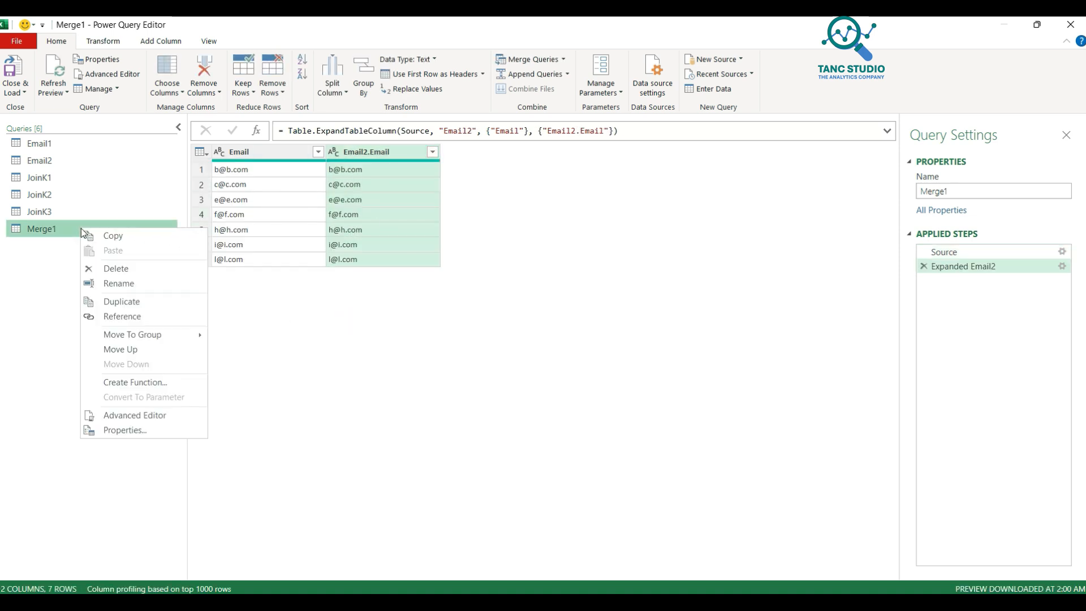
{"action": "left_click", "coordinate": [120, 284]}
{"action": "type", "text": "JoinK"}
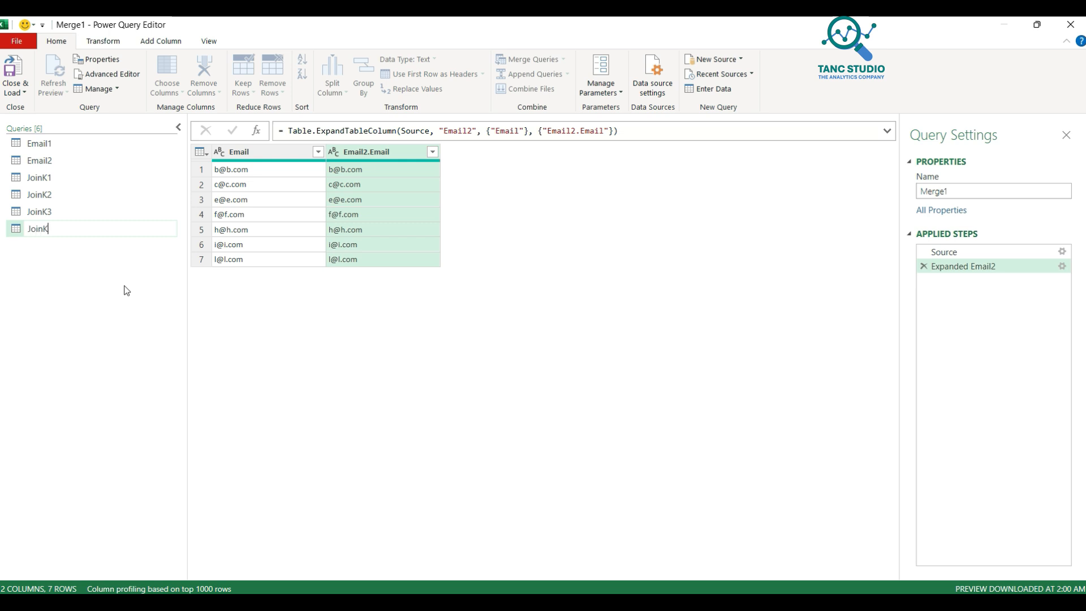
{"action": "type", "text": "4"}
{"action": "key", "text": "Return"}
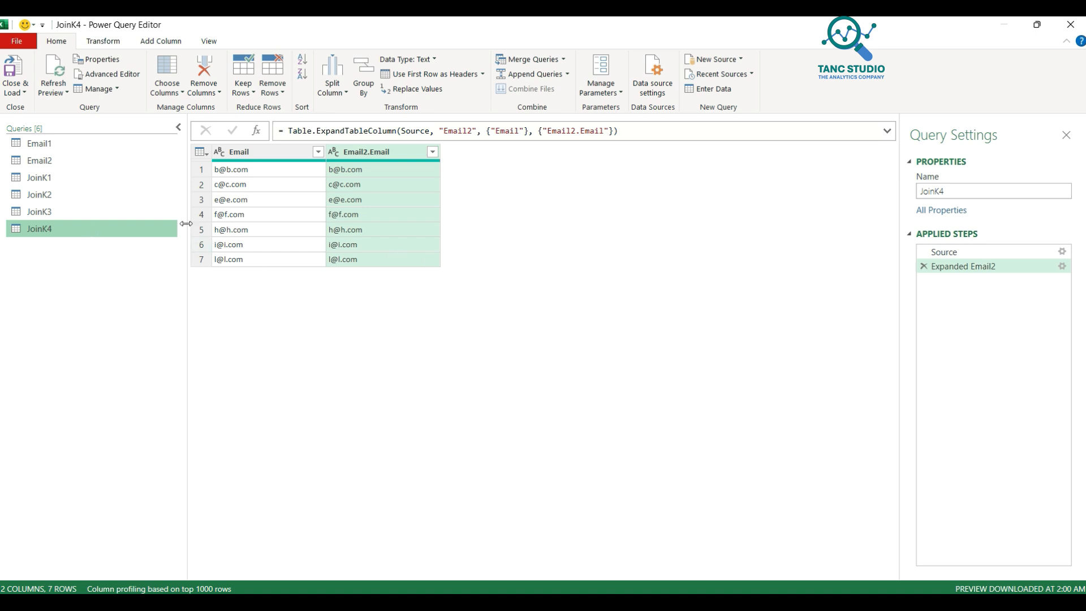
Merge Email1 with Email2 as a new query, matching their Email columns with a Left Anti join, and expand the Email2 column
{"action": "left_click", "coordinate": [50, 143]}
{"action": "left_click", "coordinate": [563, 59]}
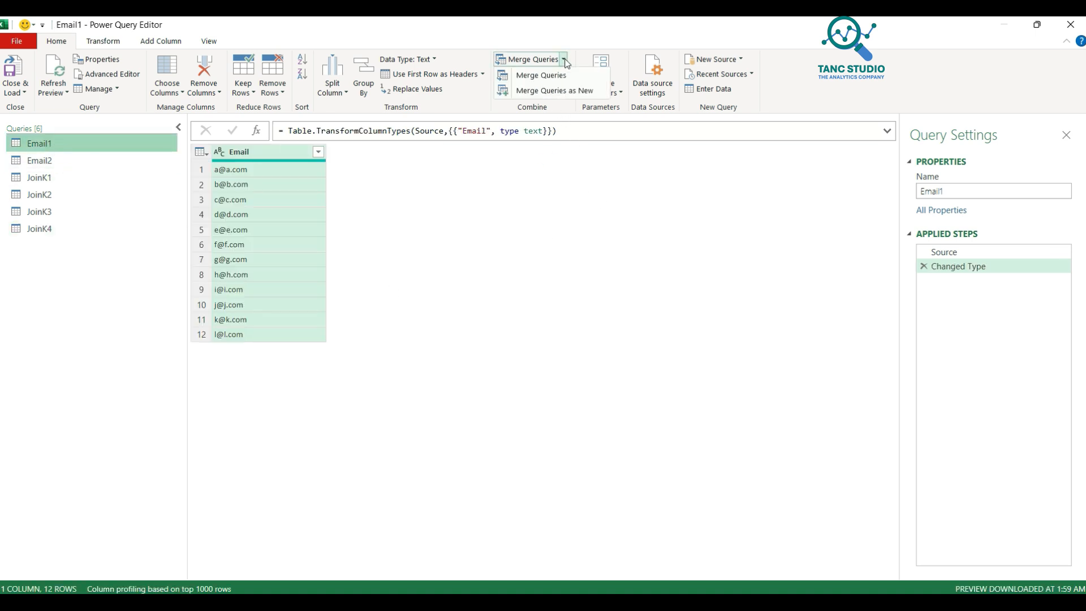
{"action": "left_click", "coordinate": [560, 77]}
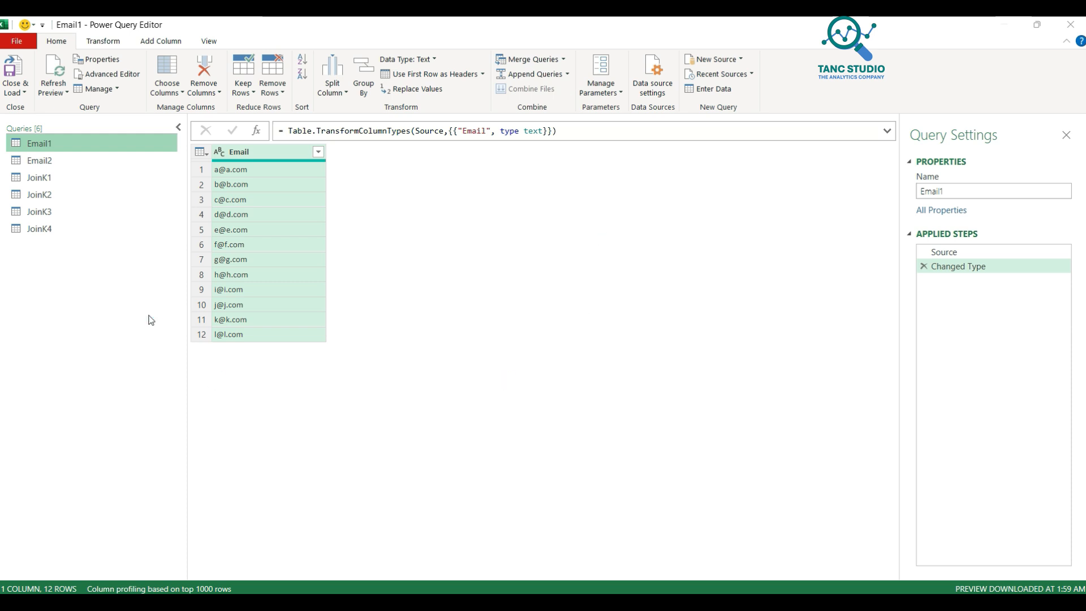
{"action": "left_click", "coordinate": [329, 185]}
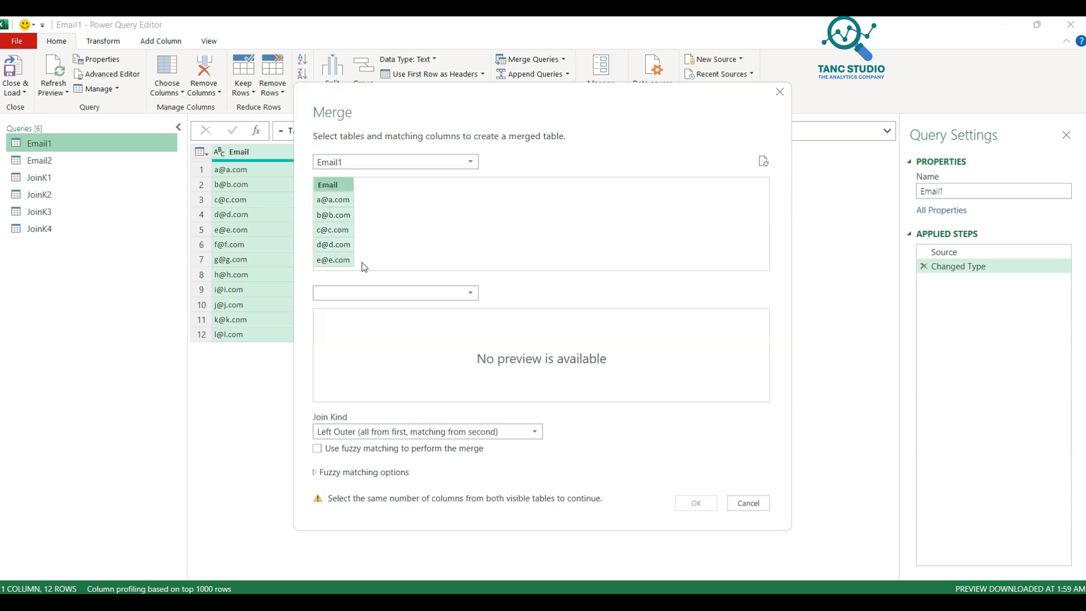
{"action": "left_click", "coordinate": [368, 293]}
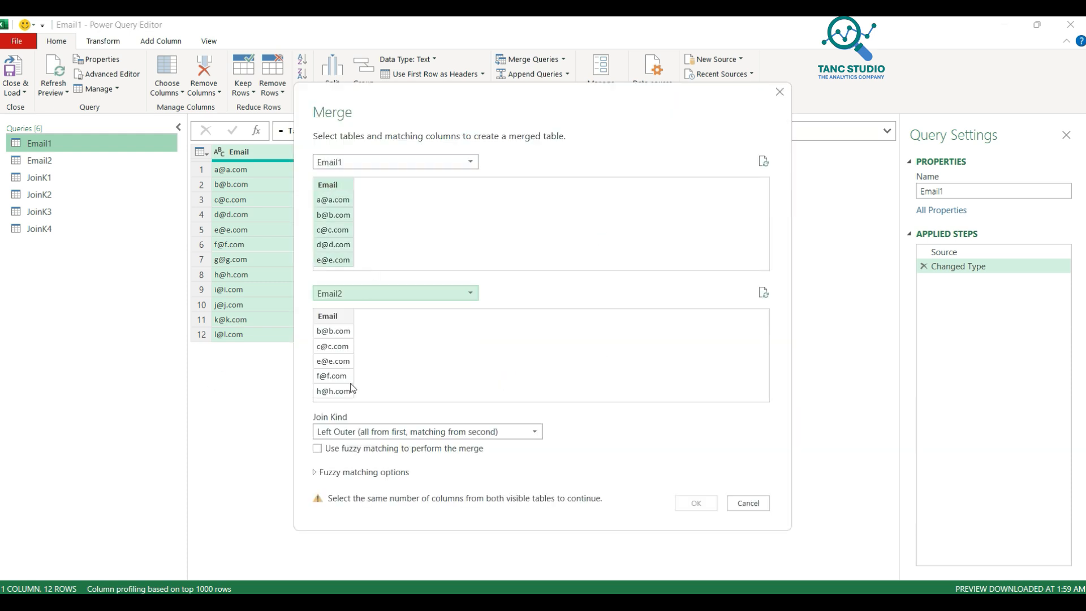
{"action": "left_click", "coordinate": [336, 316]}
{"action": "left_click", "coordinate": [396, 432]}
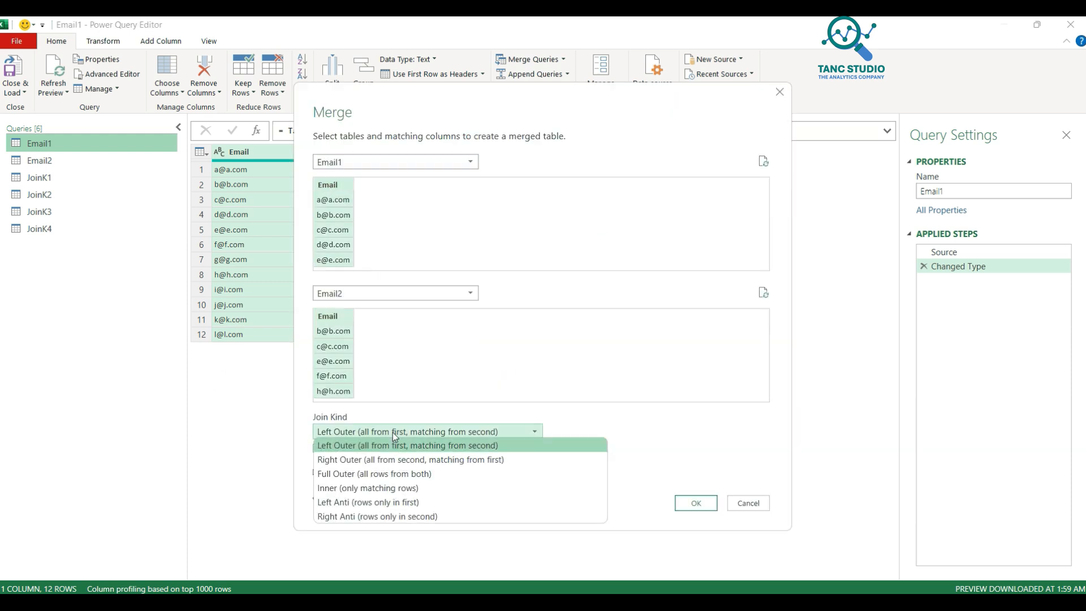
{"action": "left_click", "coordinate": [379, 502]}
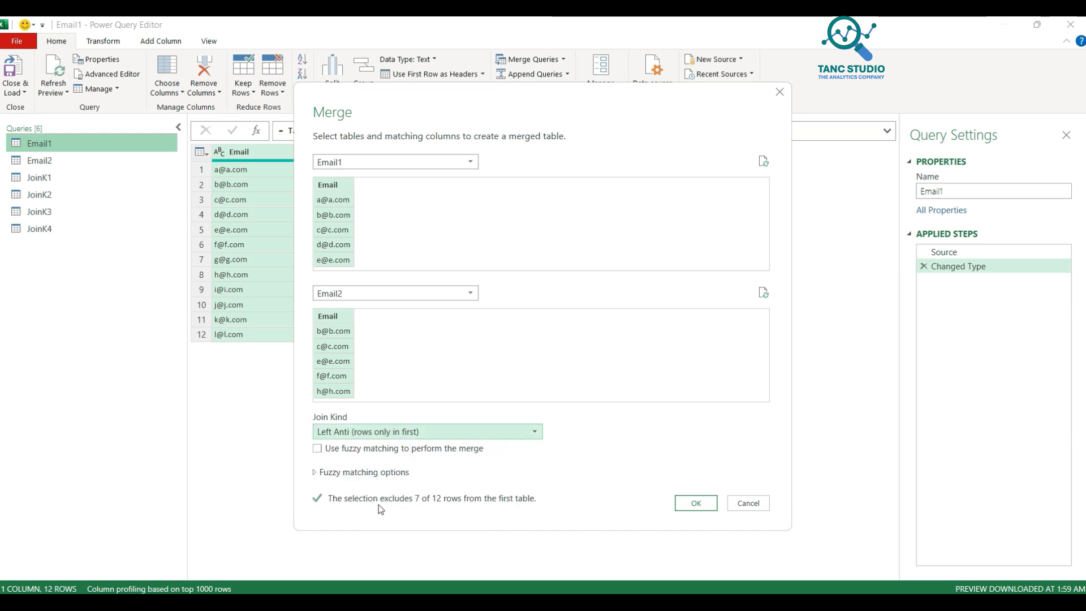
{"action": "left_click", "coordinate": [695, 502]}
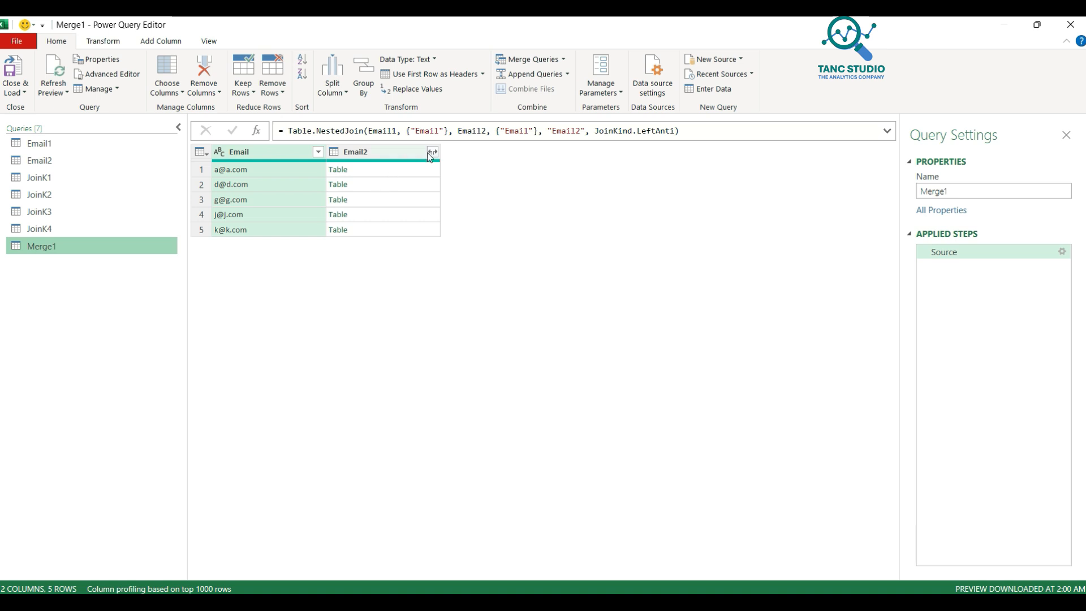
{"action": "left_click", "coordinate": [432, 152]}
{"action": "left_click", "coordinate": [349, 314]}
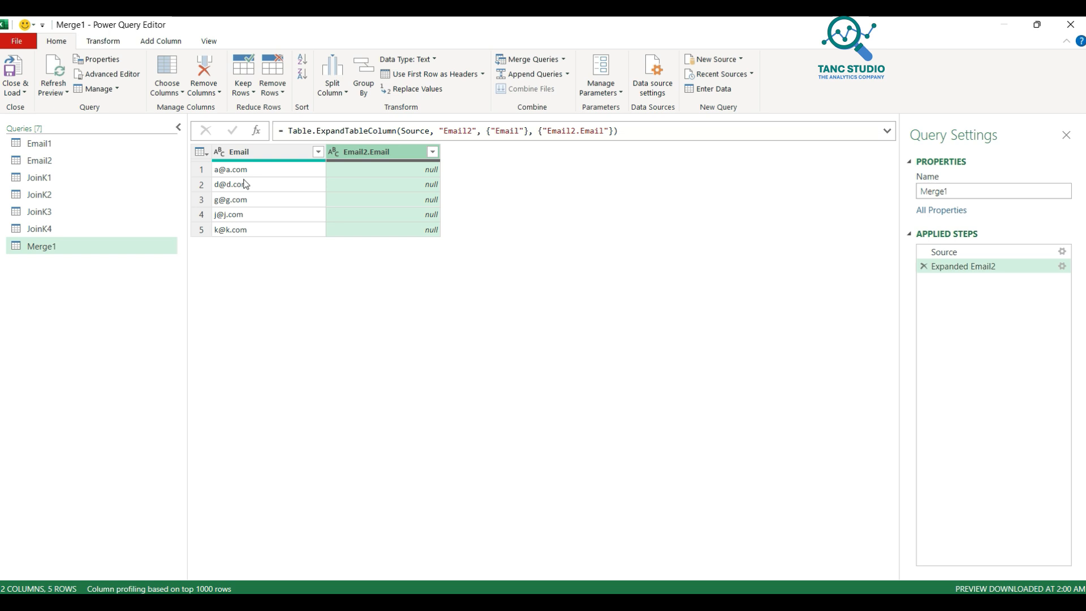
Compare the rows of the Email1 and Email2 source queries with the Left Anti result in Merge1
{"action": "left_click", "coordinate": [37, 148]}
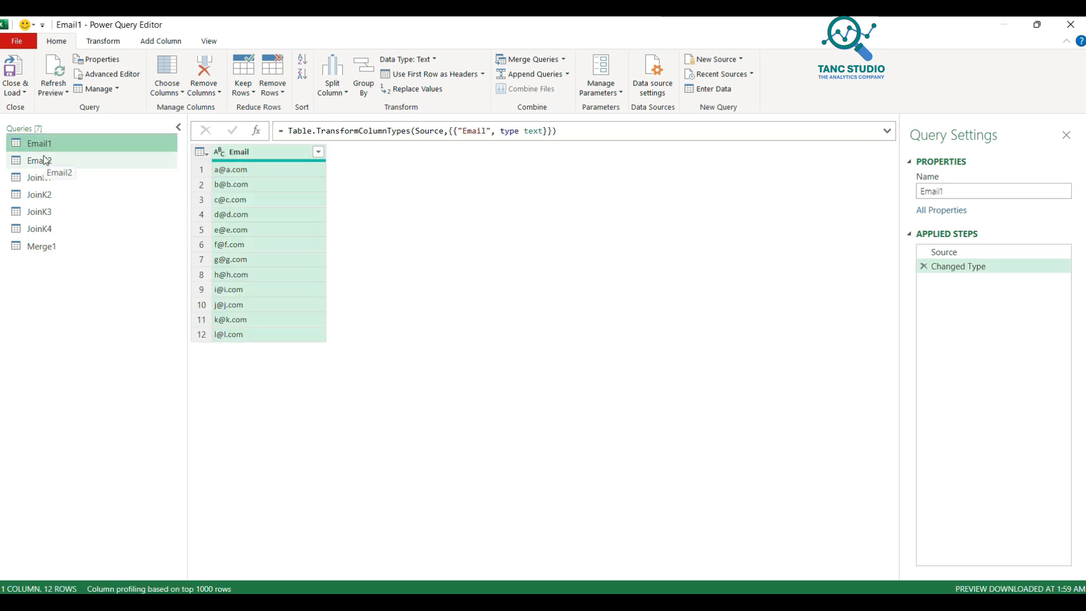
{"action": "left_click", "coordinate": [45, 160]}
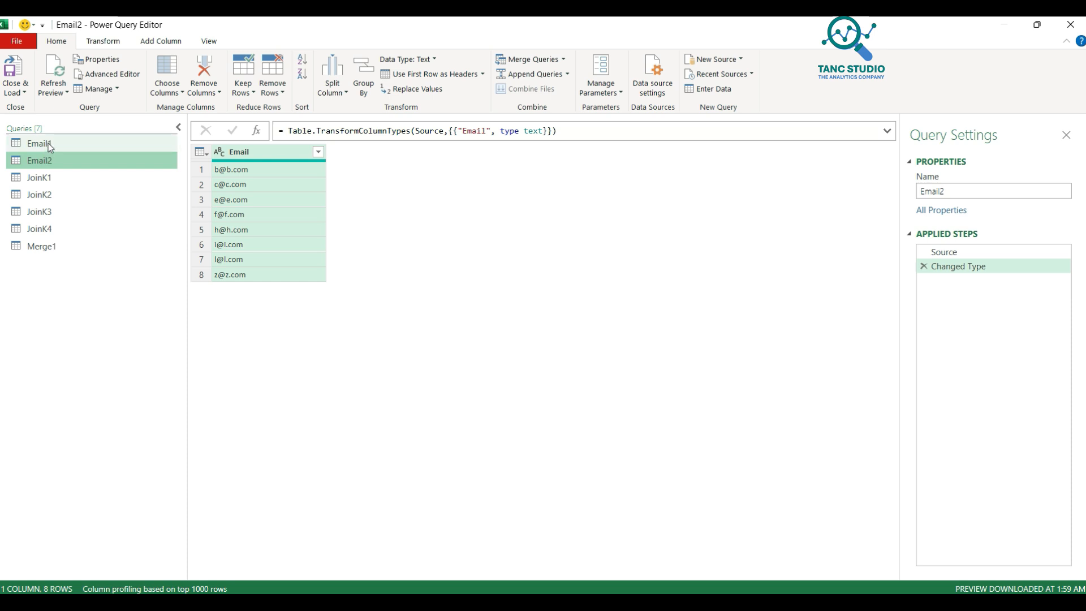
{"action": "left_click", "coordinate": [48, 144]}
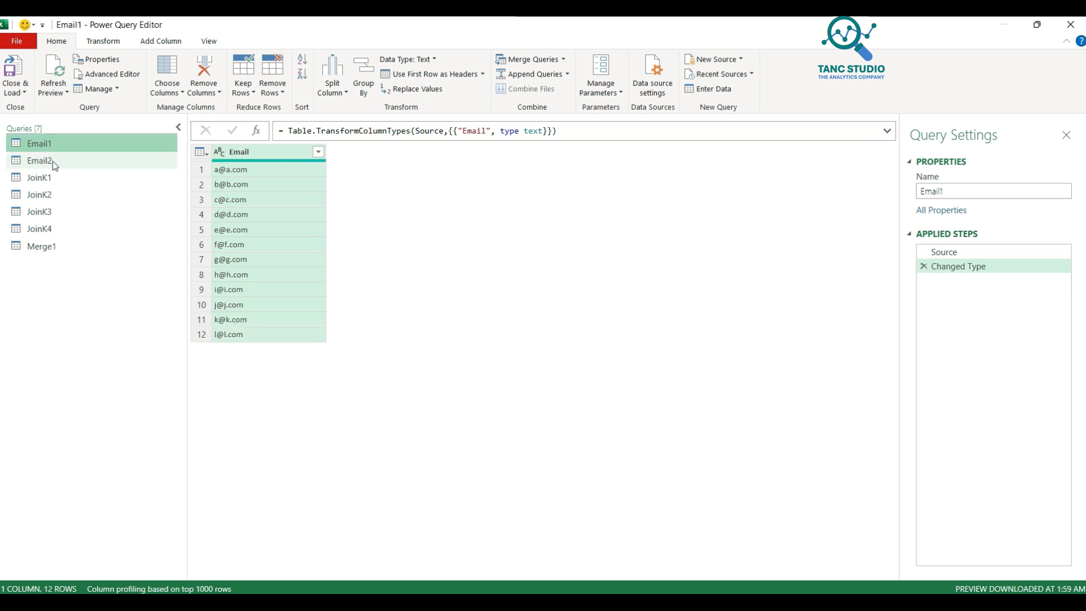
{"action": "left_click", "coordinate": [52, 161]}
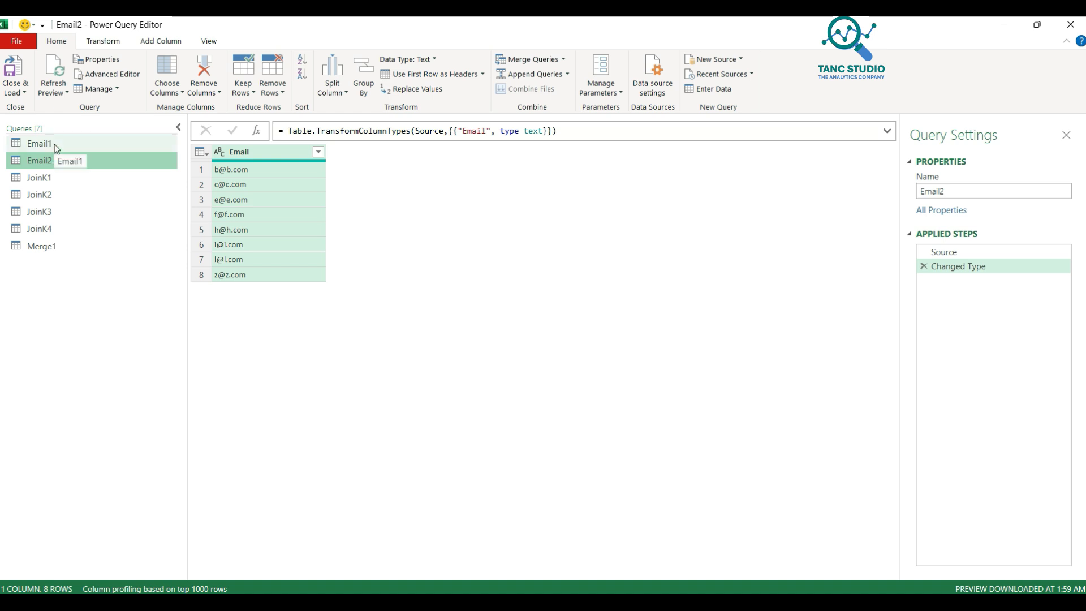
{"action": "left_click", "coordinate": [54, 144]}
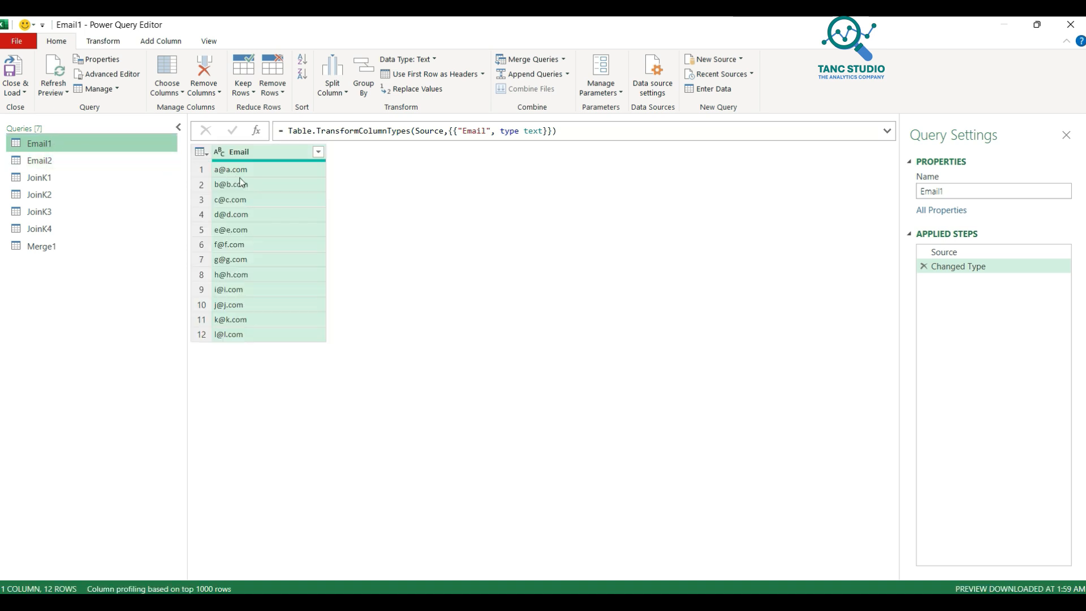
{"action": "left_click", "coordinate": [39, 247]}
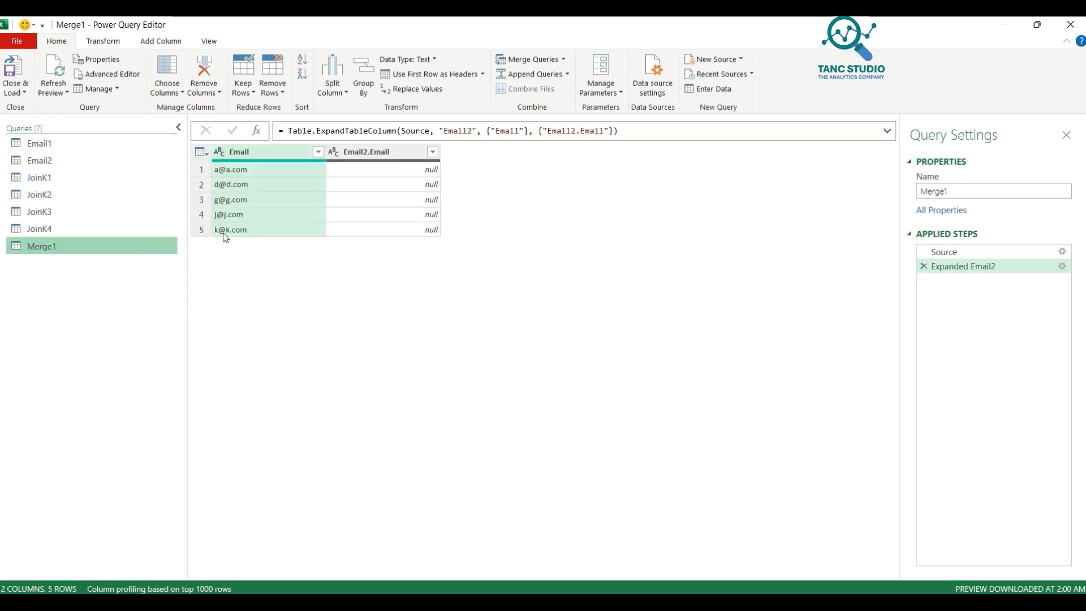
{"action": "left_click", "coordinate": [60, 143]}
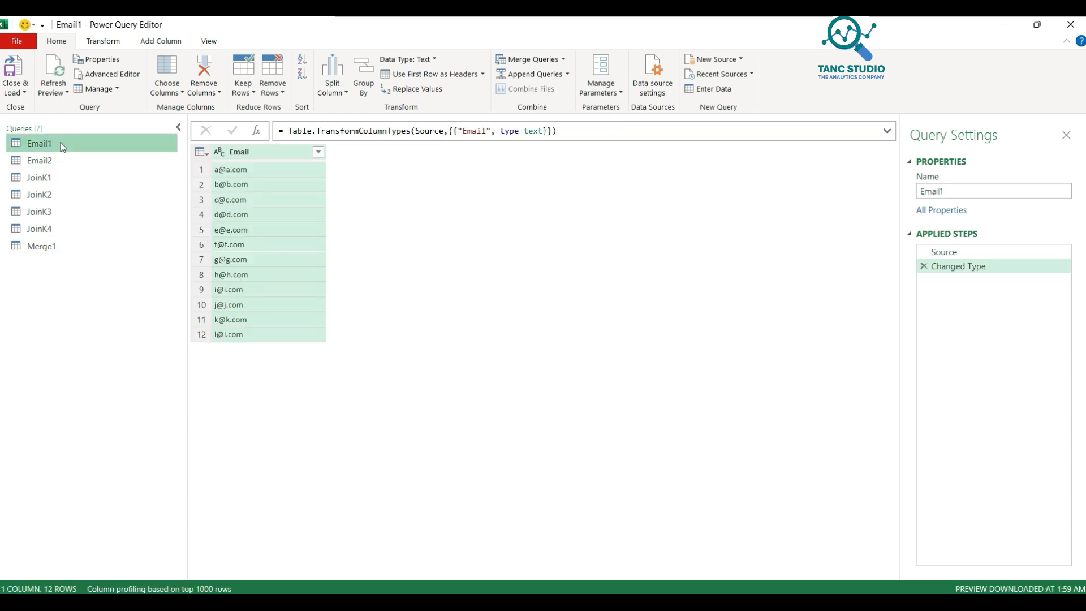
{"action": "left_click", "coordinate": [50, 164]}
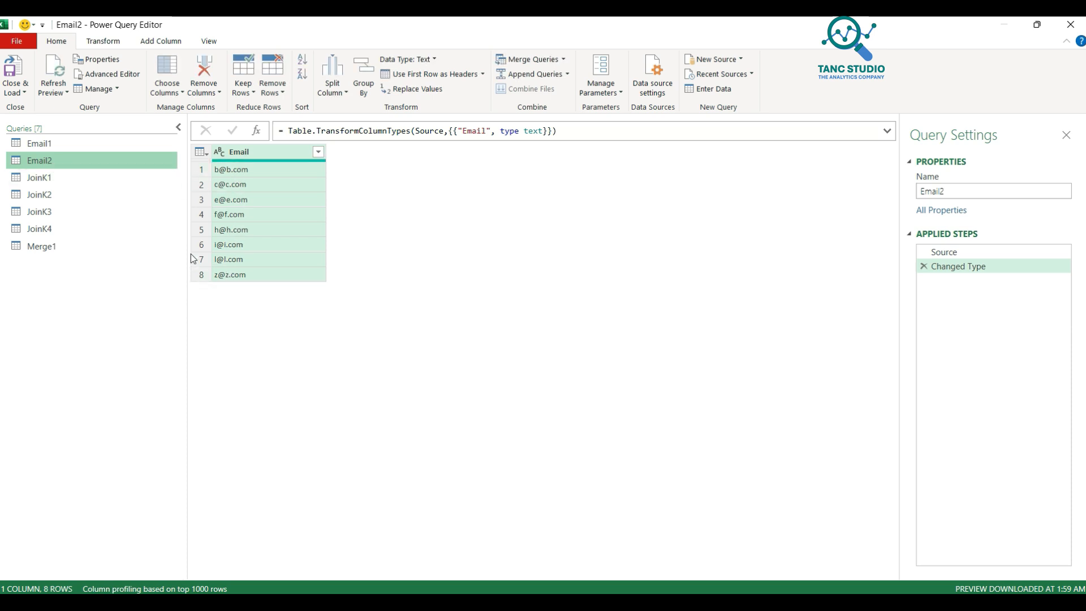
Rename the Left Anti query Merge1 as JoinK5
{"action": "left_click", "coordinate": [79, 248]}
{"action": "left_click", "coordinate": [78, 246]}
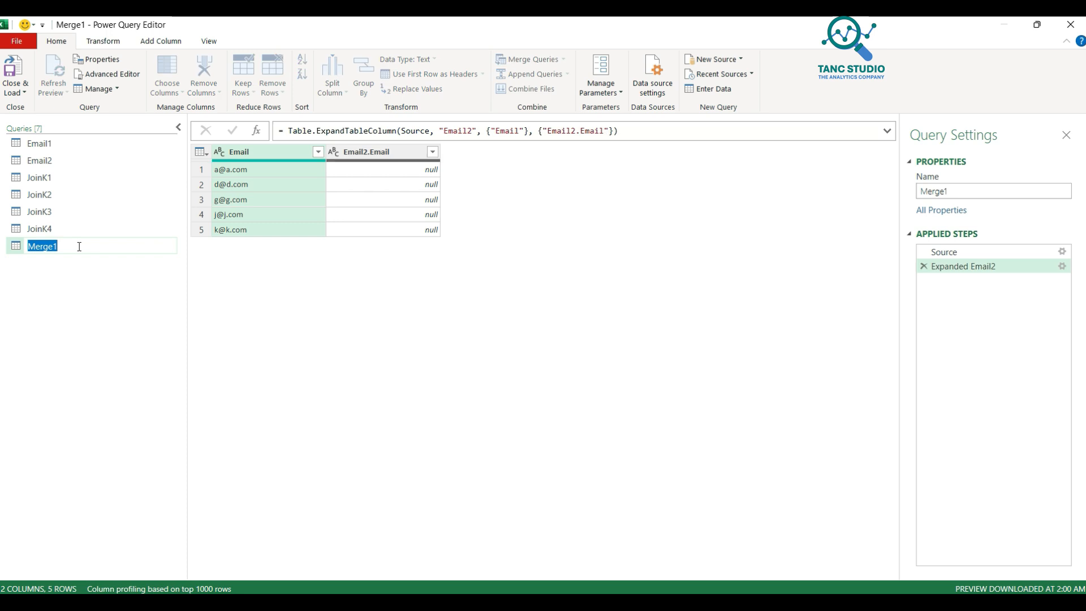
{"action": "type", "text": "Joink"}
{"action": "key", "text": "BackSpace"}
{"action": "type", "text": "K5"}
{"action": "key", "text": "Return"}
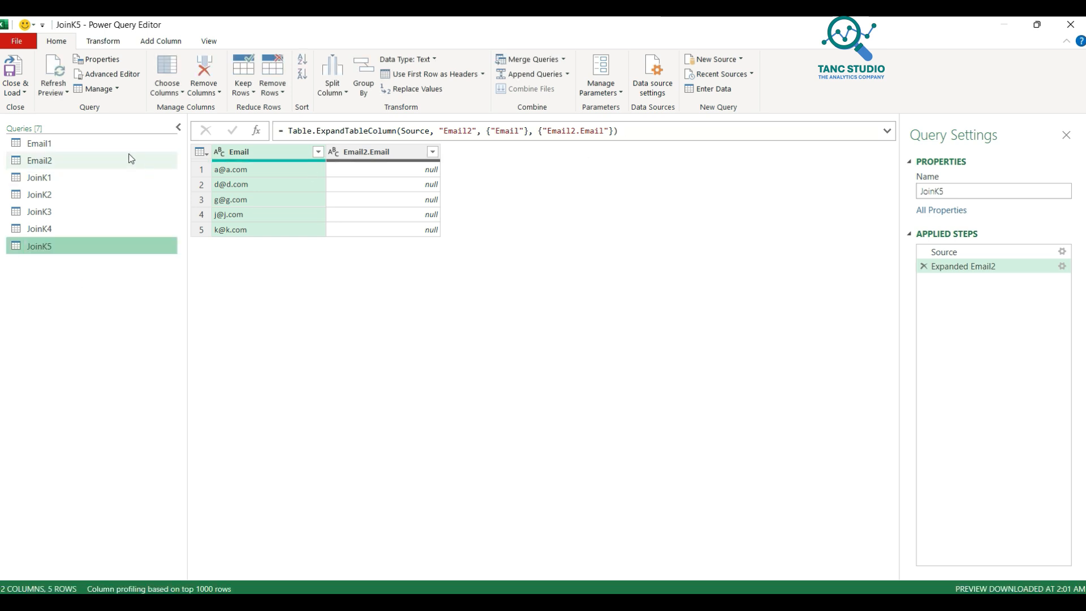
Merge Email1 with Email2 as a new query, matching their Email columns with a Right Anti join, and expand the Email2 column
{"action": "left_click", "coordinate": [109, 144]}
{"action": "left_click", "coordinate": [564, 58]}
{"action": "left_click", "coordinate": [553, 94]}
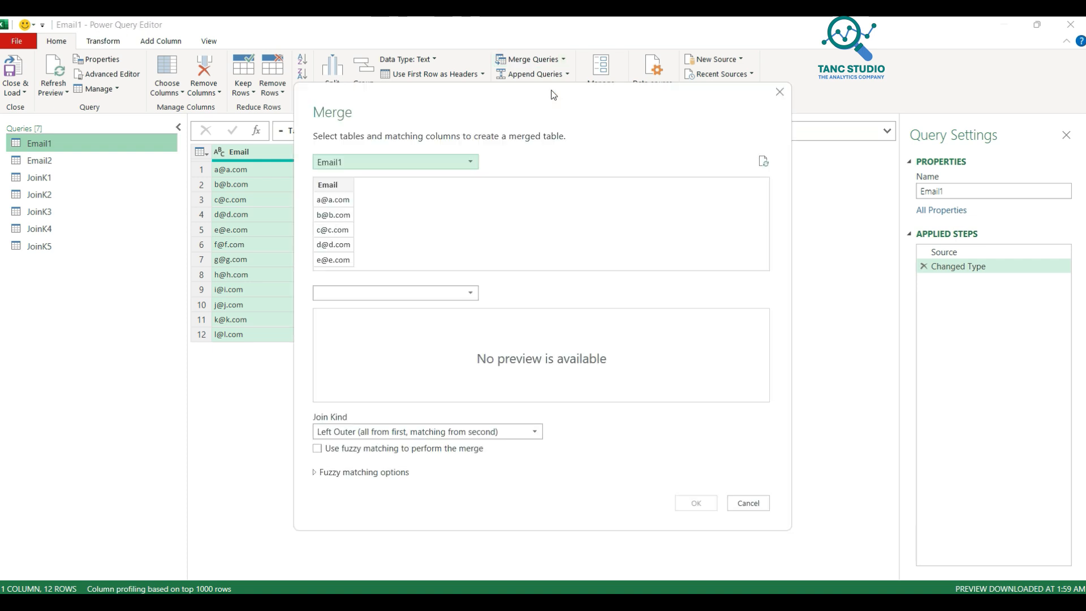
{"action": "left_click", "coordinate": [327, 184]}
{"action": "left_click", "coordinate": [372, 300]}
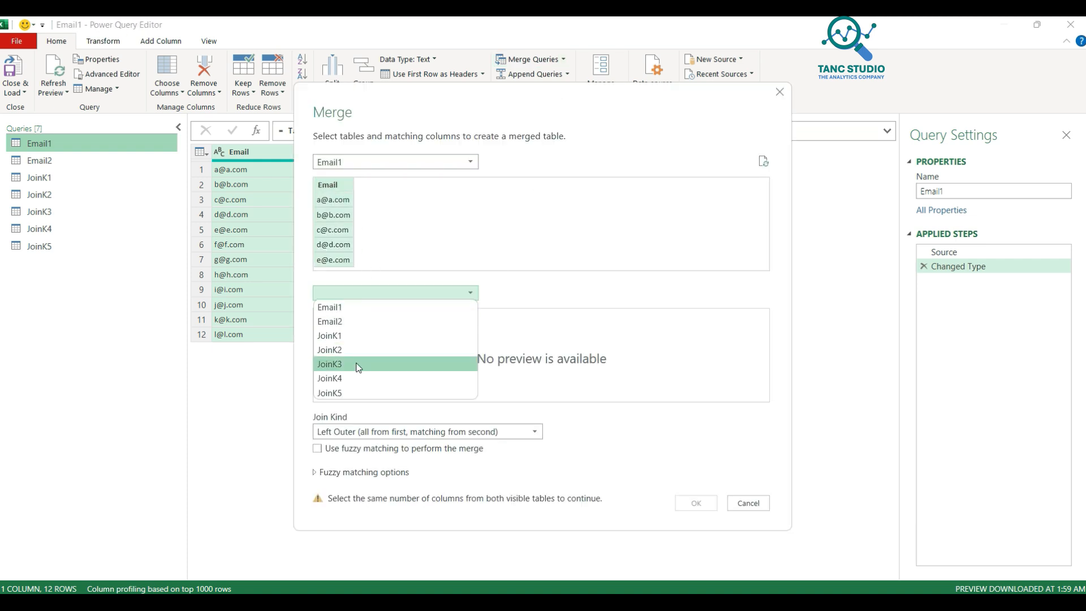
{"action": "left_click", "coordinate": [359, 318]}
{"action": "left_click", "coordinate": [339, 321]}
{"action": "left_click", "coordinate": [397, 431]}
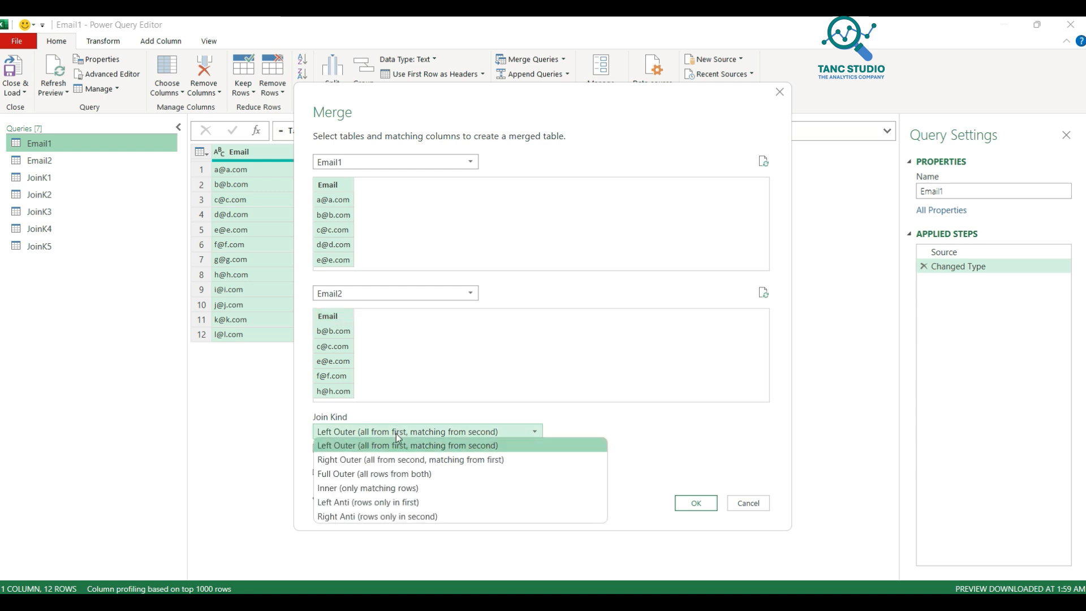
{"action": "left_click", "coordinate": [379, 516]}
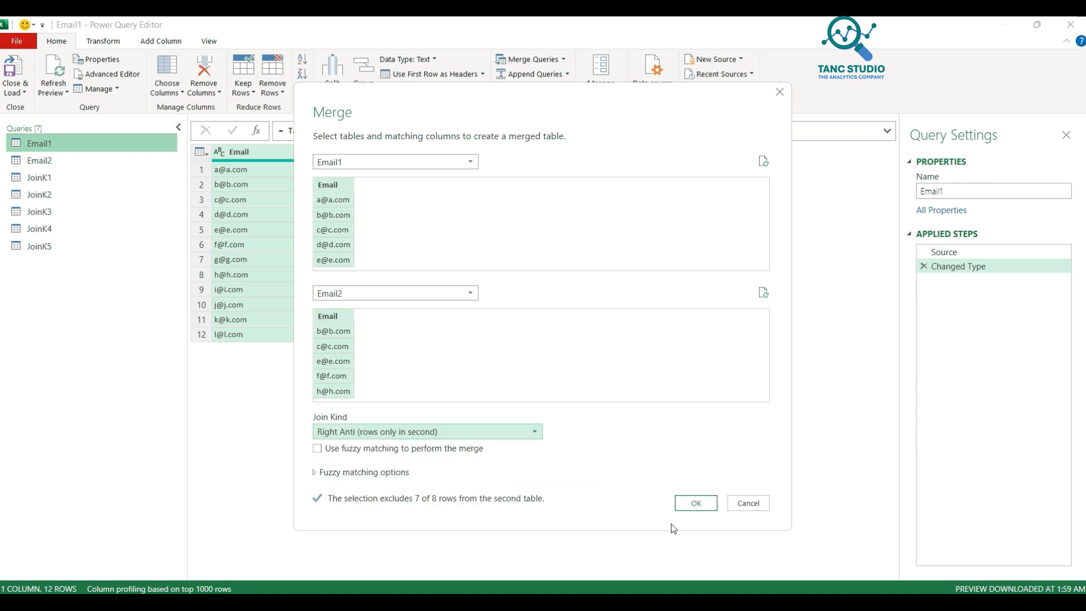
{"action": "left_click", "coordinate": [695, 504]}
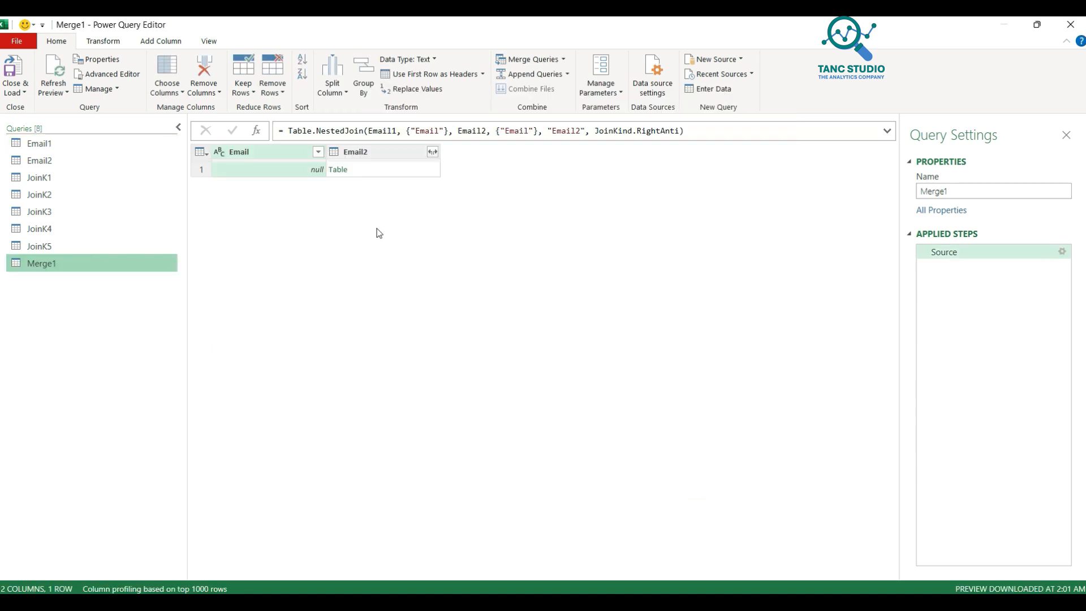
{"action": "left_click", "coordinate": [432, 151]}
{"action": "left_click", "coordinate": [363, 320]}
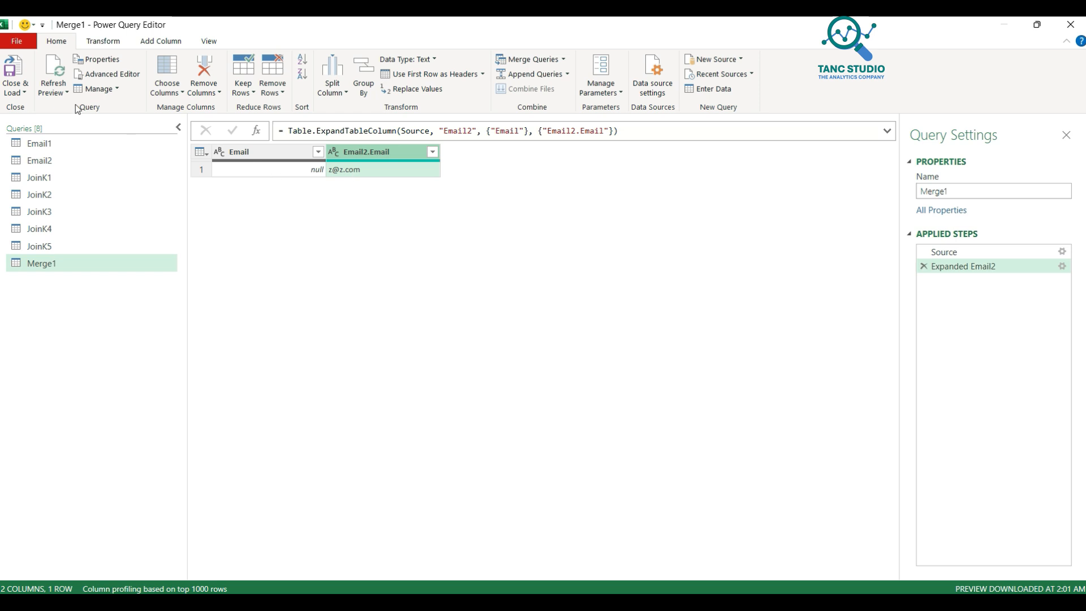
Check the Email1 and Email2 source queries, and rename the Right Anti query Merge1 as JoinK6
{"action": "left_click", "coordinate": [55, 143]}
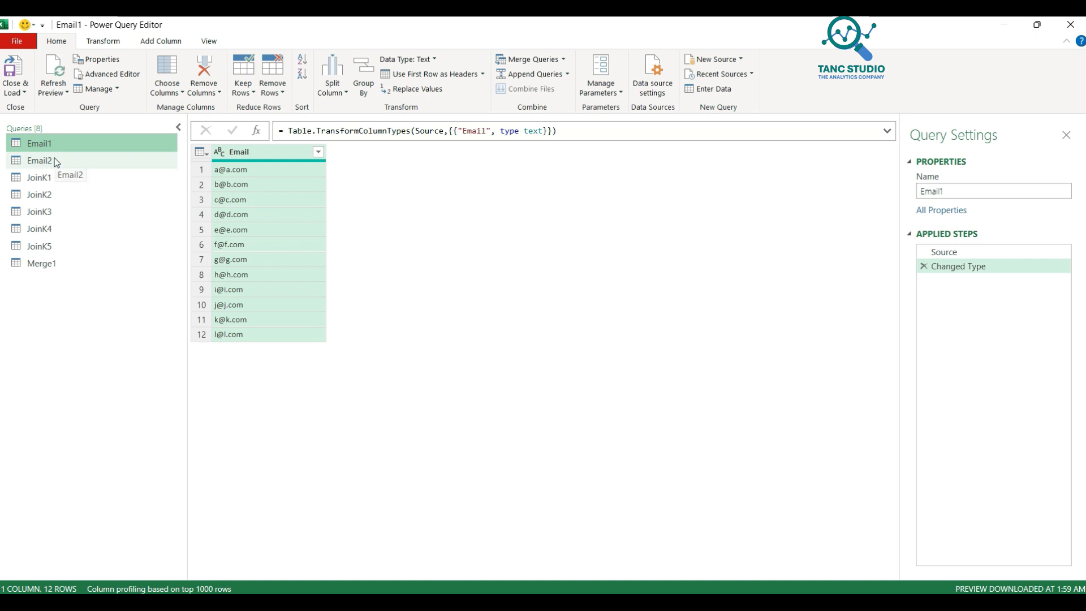
{"action": "left_click", "coordinate": [54, 159]}
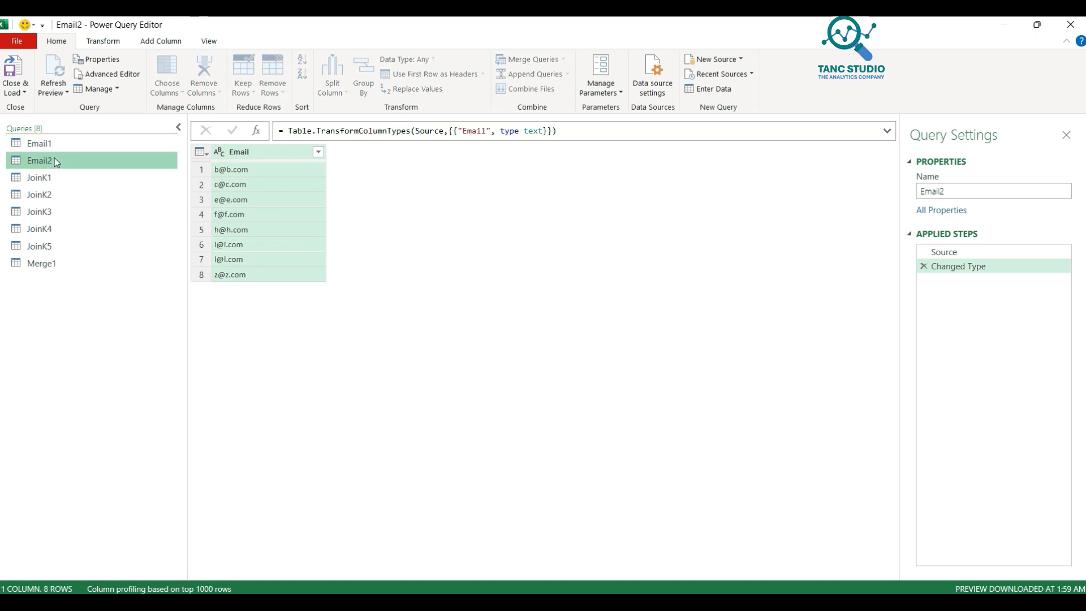
{"action": "double_click", "coordinate": [44, 266]}
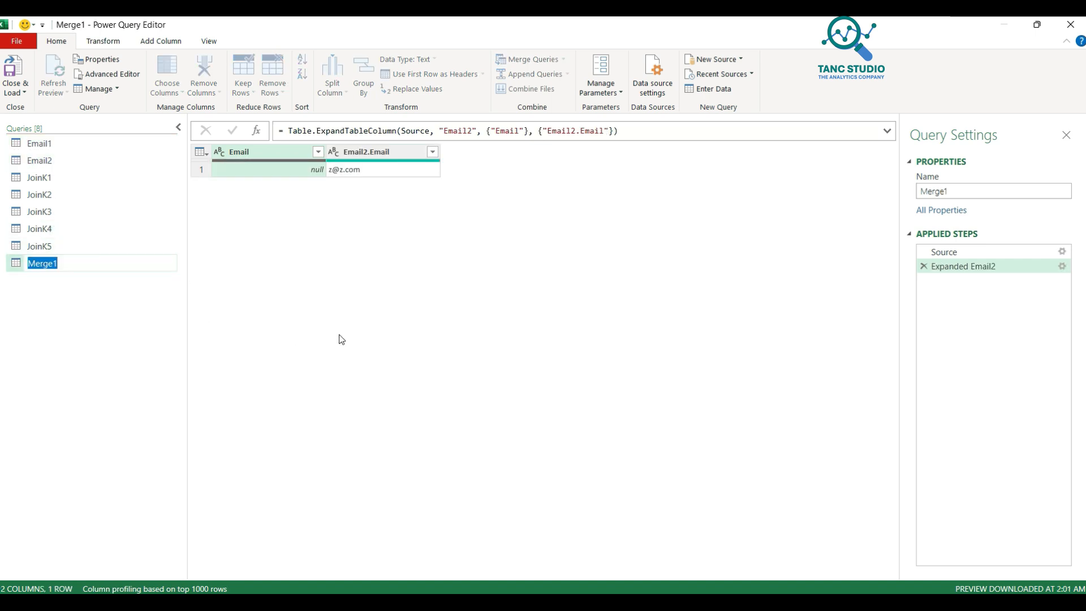
{"action": "type", "text": "Join"}
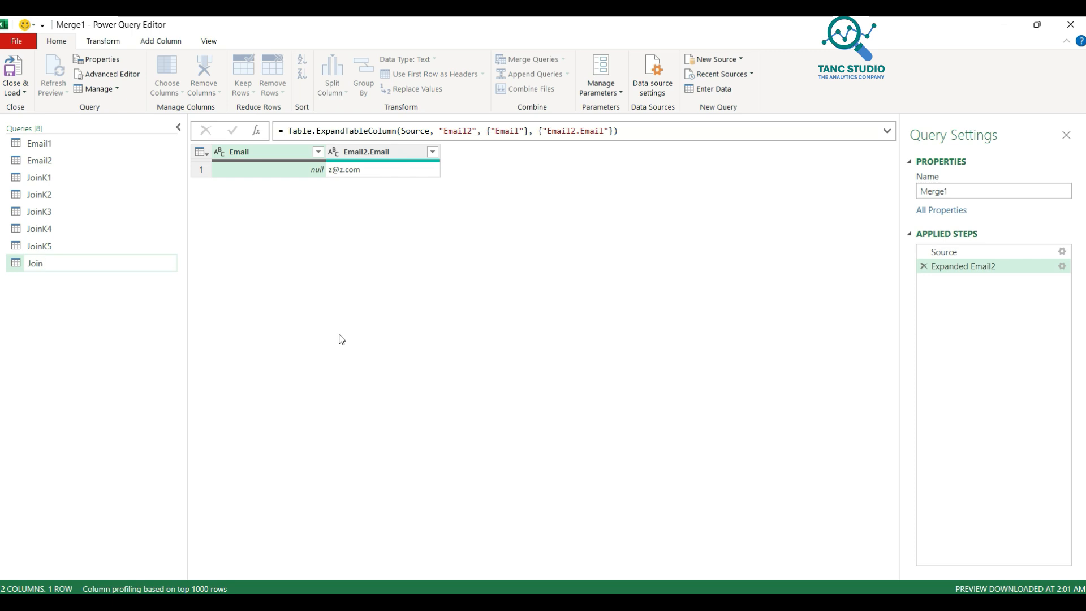
{"action": "type", "text": "K5"}
{"action": "key", "text": "BackSpace"}
{"action": "type", "text": "6"}
{"action": "key", "text": "Return"}
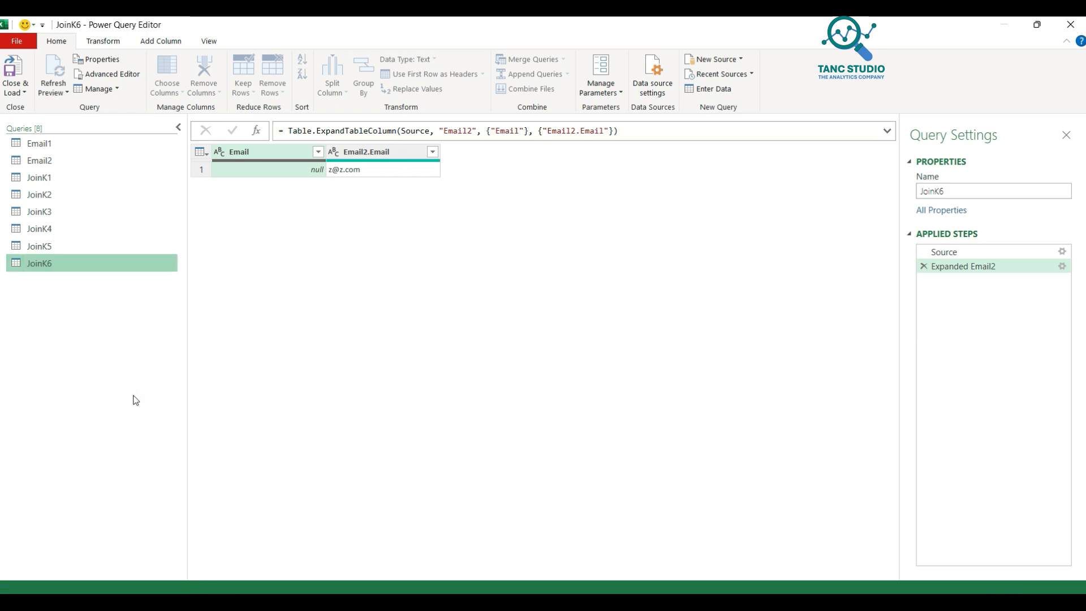